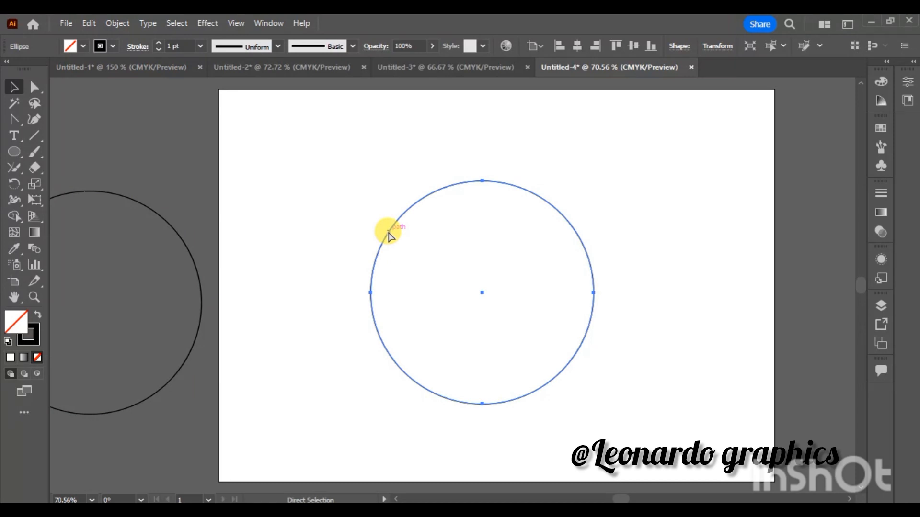
- Add a concentric copy of the circle at about half its size and fill the outer circle with green
left_click(389, 232)
left_click_drag(370, 180, 427, 237)
left_click(426, 203)
left_click(426, 204)
left_click(70, 46)
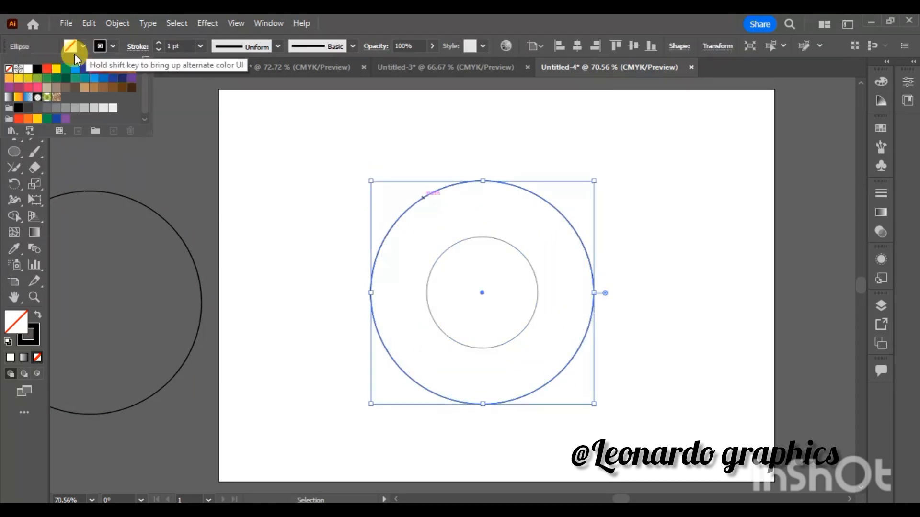
left_click(65, 69)
- Fill the small inner circle with yellow
left_click(464, 252)
left_click(456, 242)
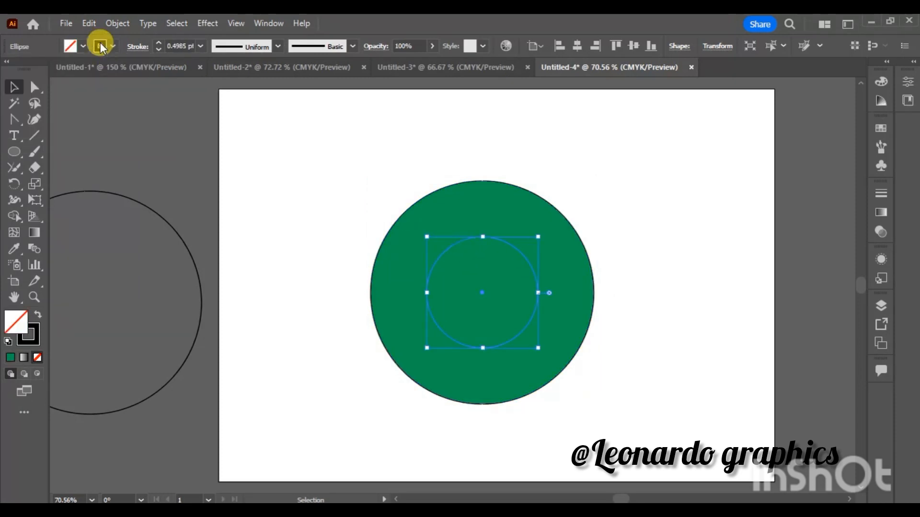
left_click(71, 46)
left_click(55, 69)
left_click(339, 181)
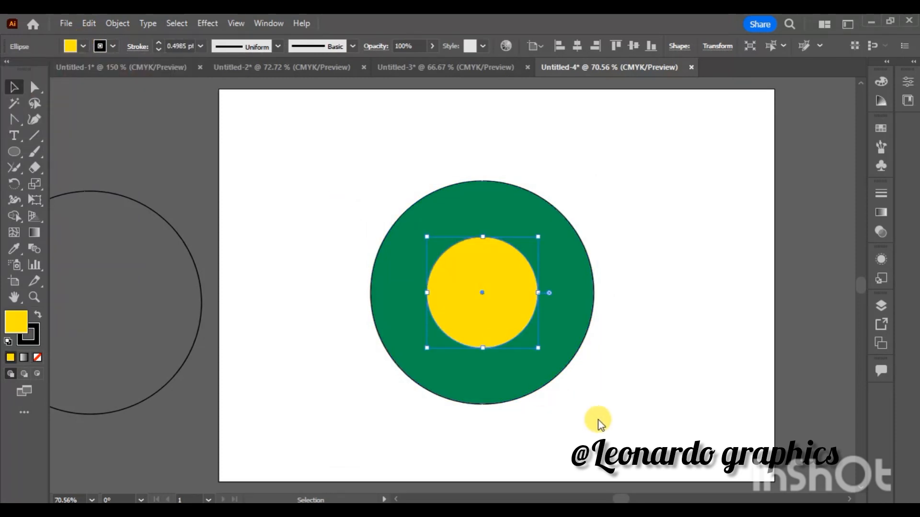
- Remove the stroke from both the green and the yellow circle
left_click_drag(345, 171, 644, 408)
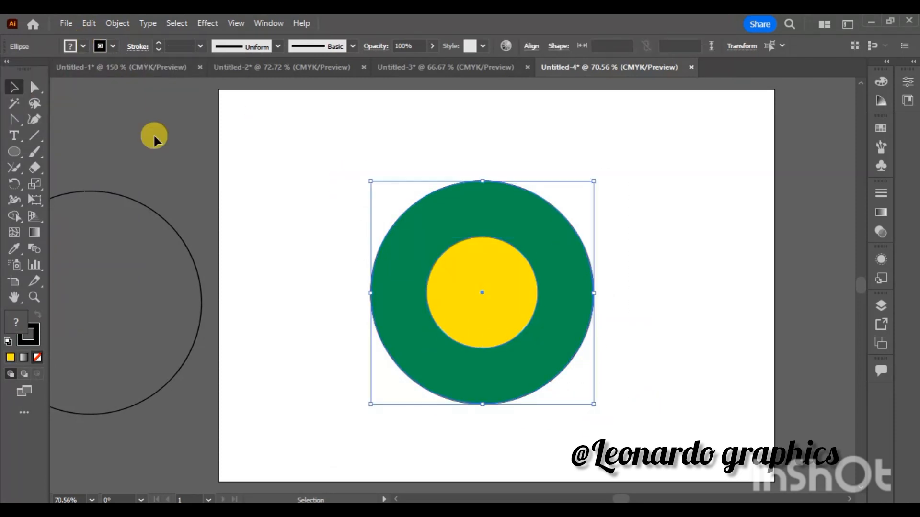
left_click(99, 46)
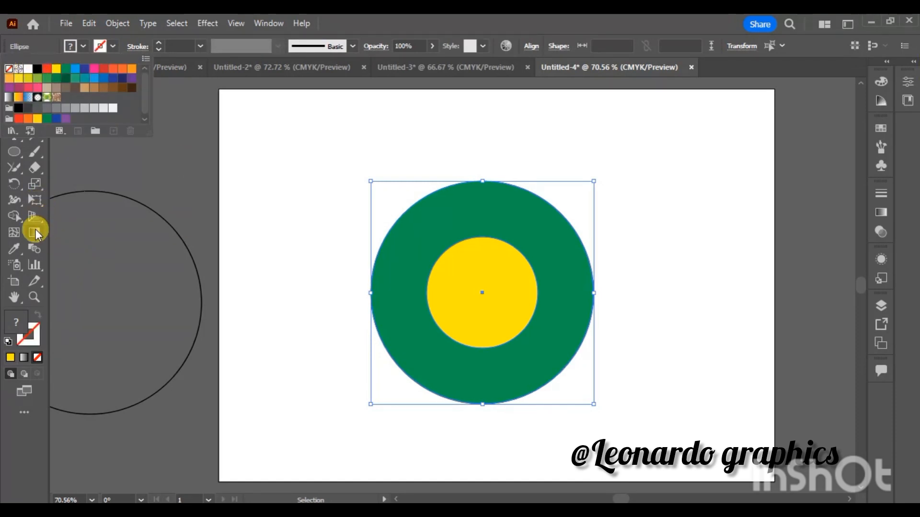
left_click(33, 246)
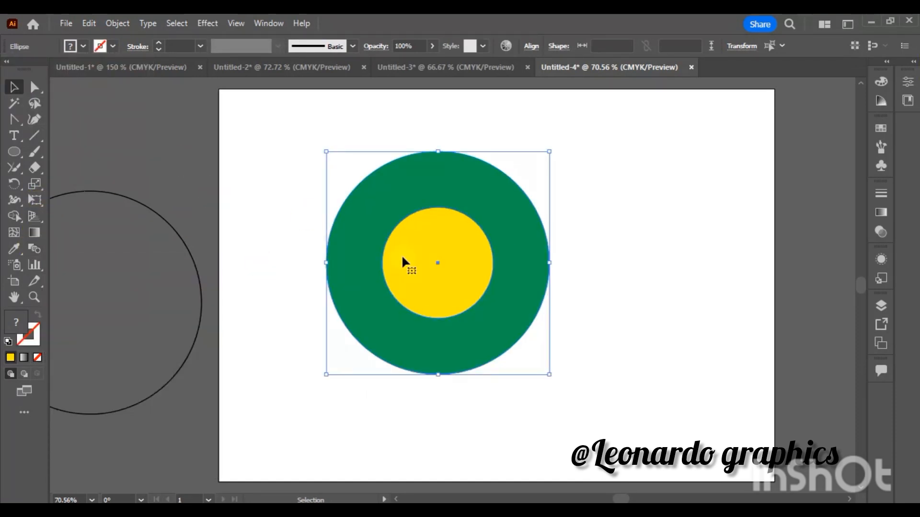
- Blend the green outer circle with the yellow inner circle using the Blend tool
left_click(34, 249)
left_click(426, 239)
left_click(488, 278)
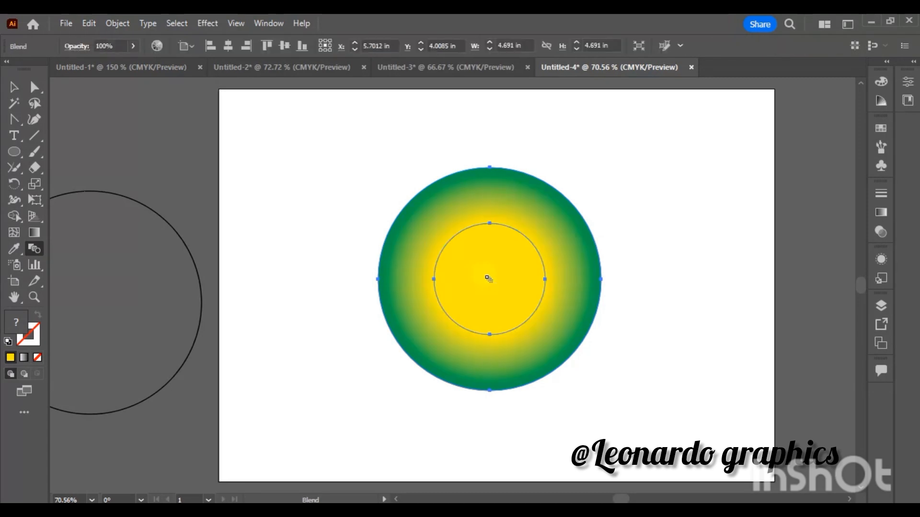
- Set the blend spacing to Specified Steps with 3 steps
double_click(42, 250)
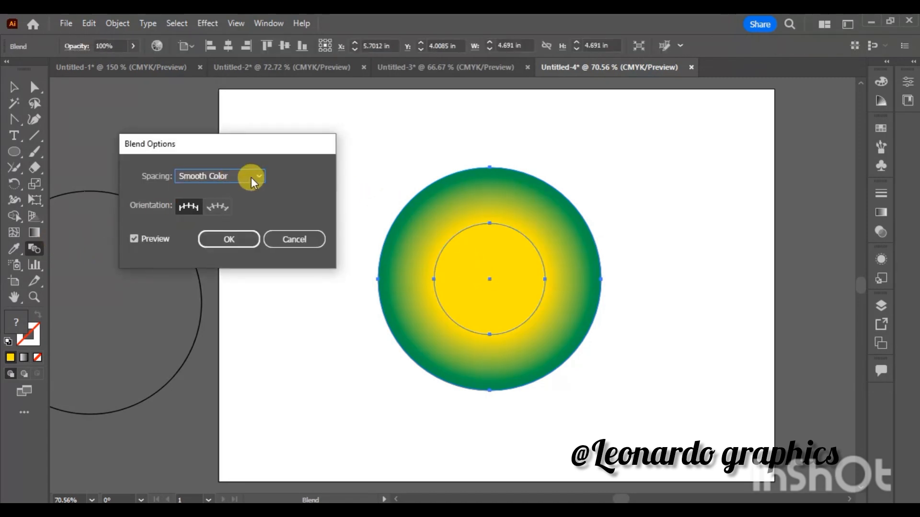
left_click(257, 176)
left_click(257, 176)
left_click(238, 206)
type("2")
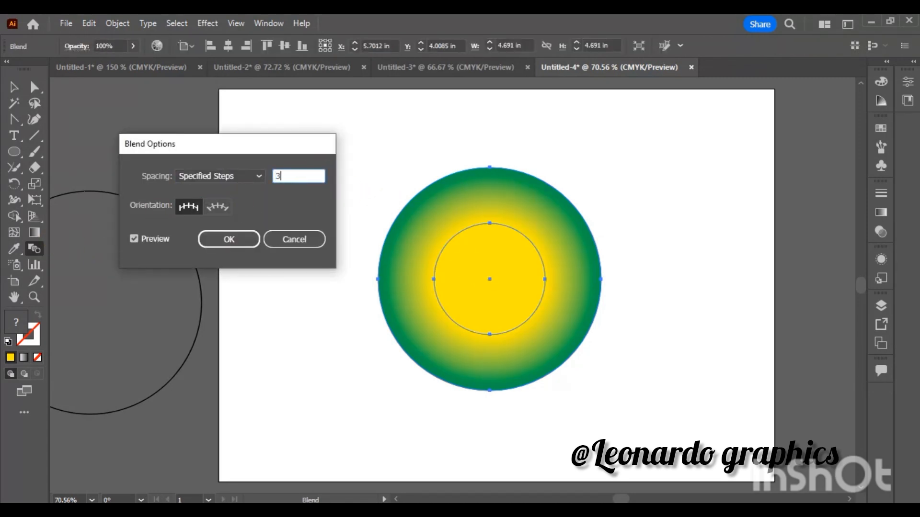
type("3")
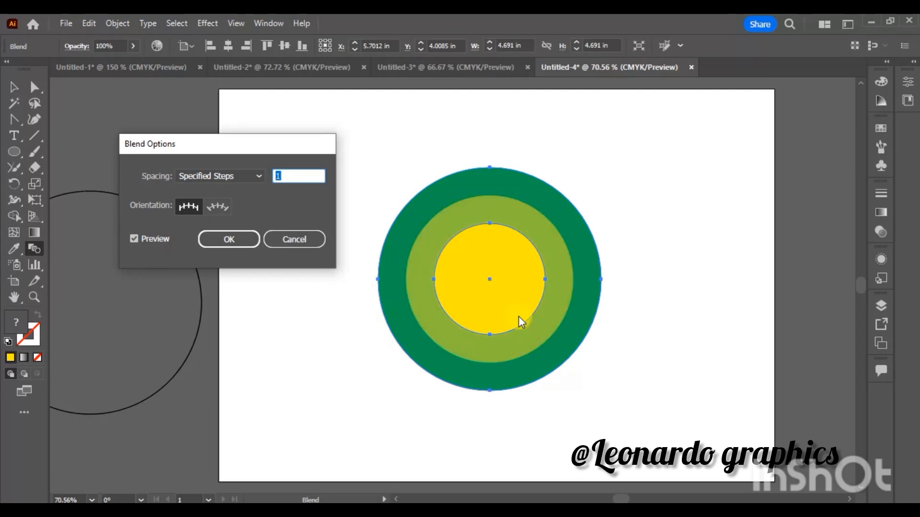
left_click(245, 238)
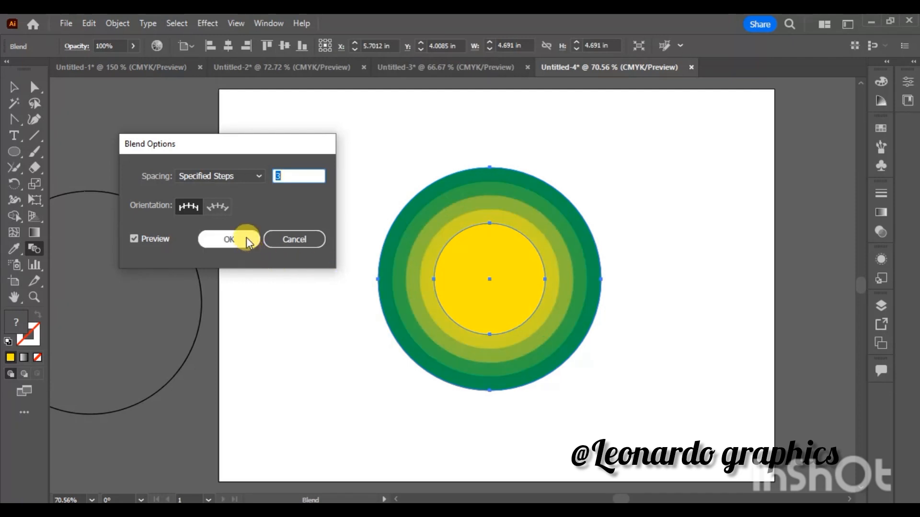
- Move the blended circles to the right and slightly up on the artboard
left_click(13, 86)
left_click(301, 234)
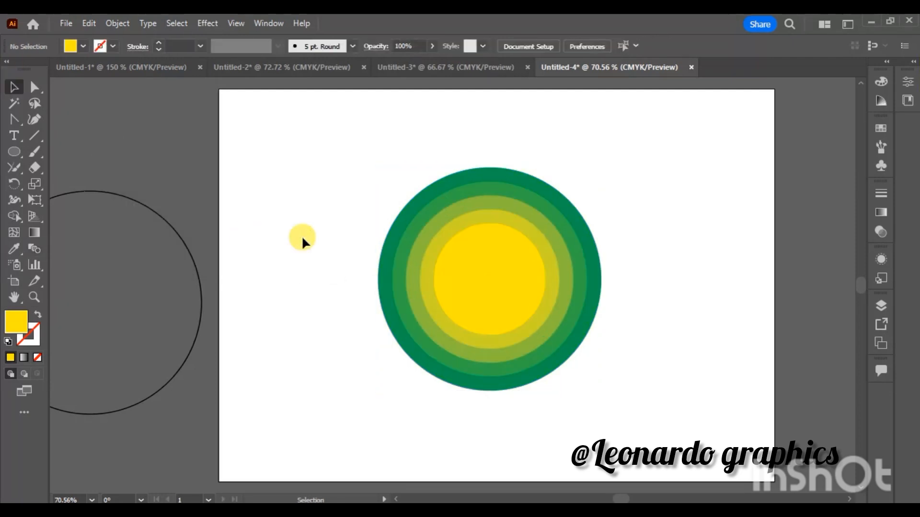
left_click_drag(354, 149, 633, 418)
left_click_drag(488, 279, 564, 253)
- Draw a wavy black hill shape with two humps over the lower part of the circles using the Curvature tool
left_click(35, 121)
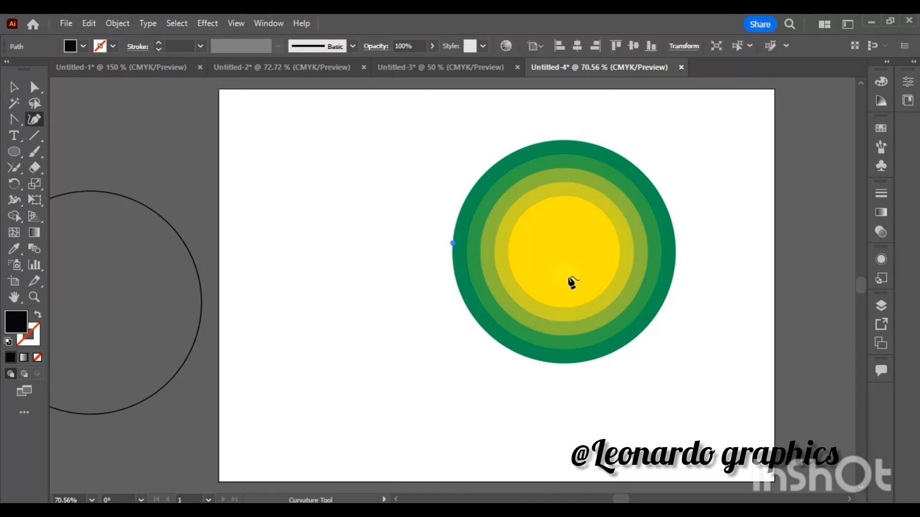
left_click(486, 240)
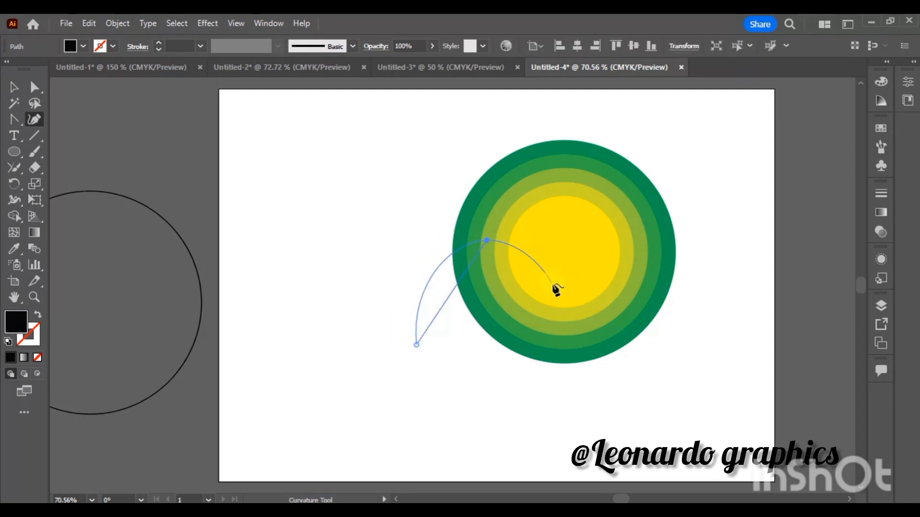
left_click(579, 290)
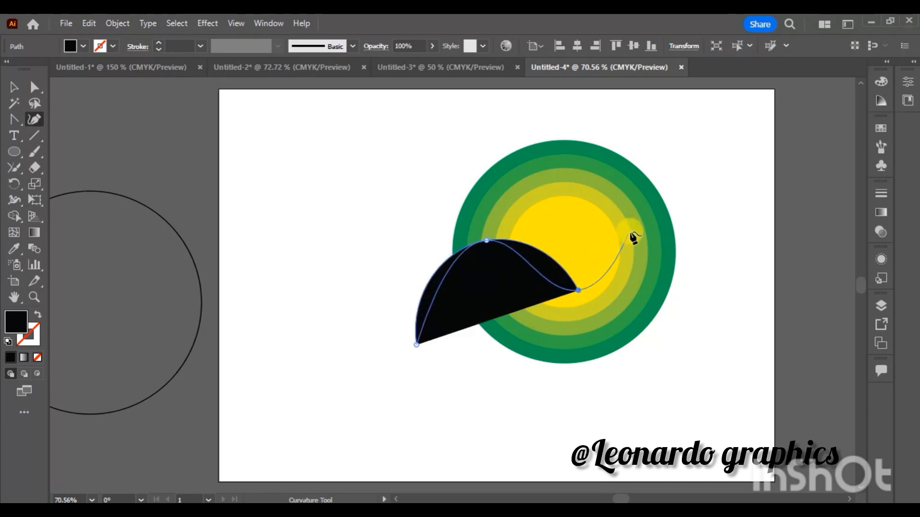
left_click(620, 225)
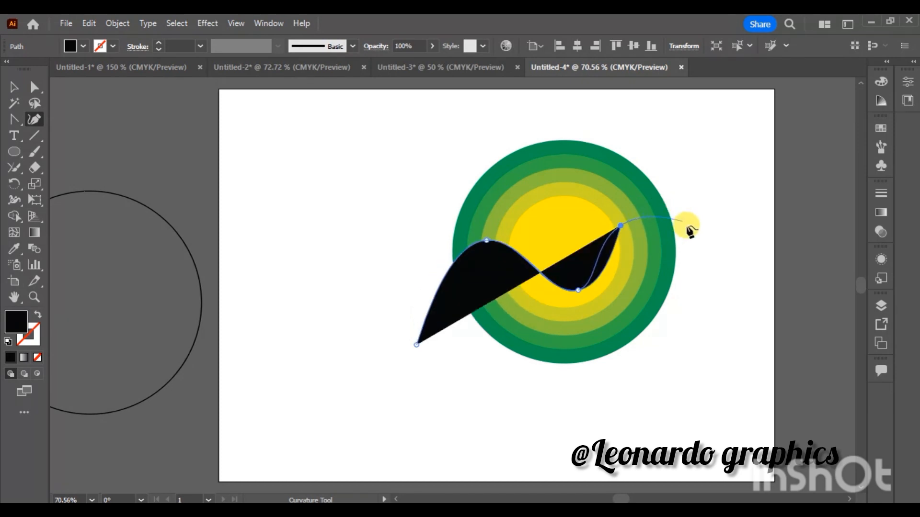
left_click(724, 272)
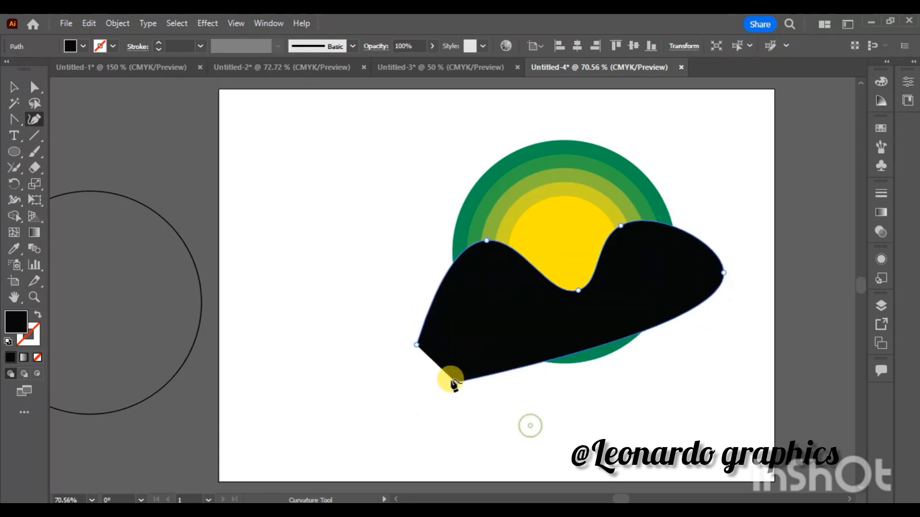
left_click(593, 408)
key("Escape")
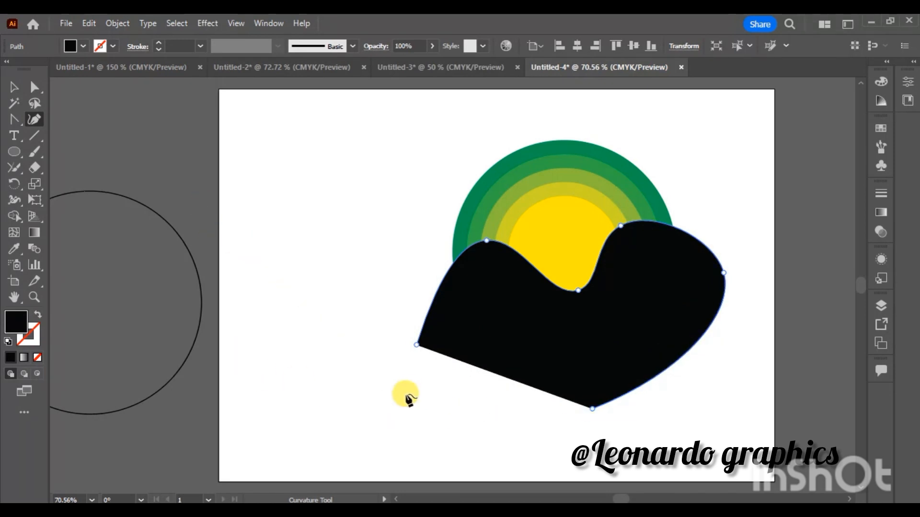
- Trim the black hill to the circle with Shape Builder, using the spare circle outline as boundary, and move the outline off the artwork
left_click(12, 86)
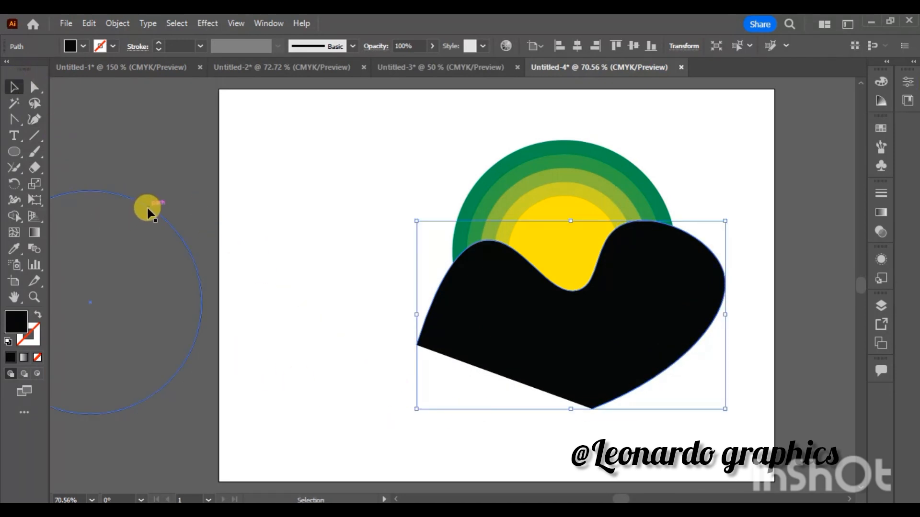
left_click_drag(148, 211, 622, 156)
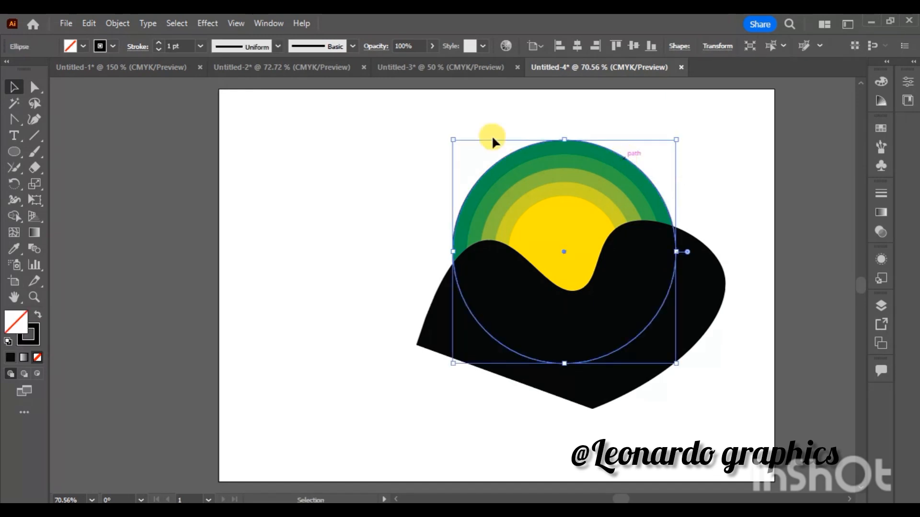
left_click_drag(408, 126, 550, 376)
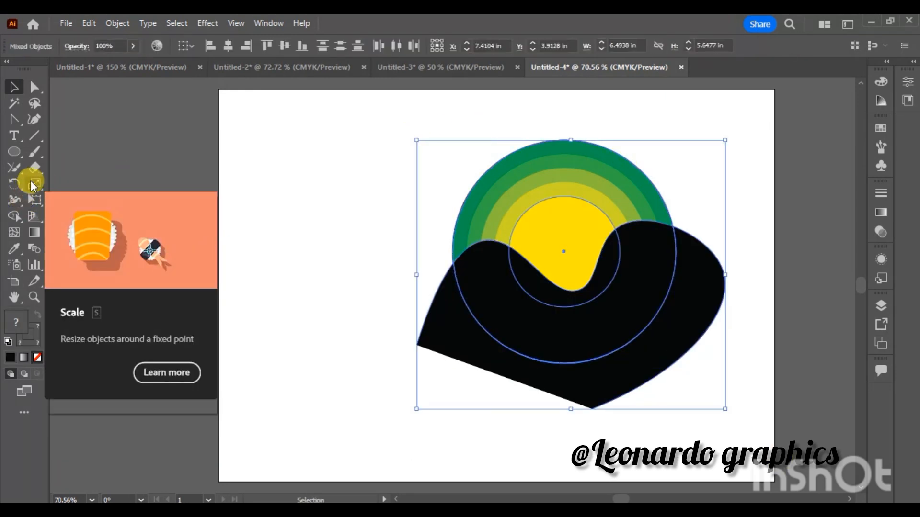
left_click(14, 216)
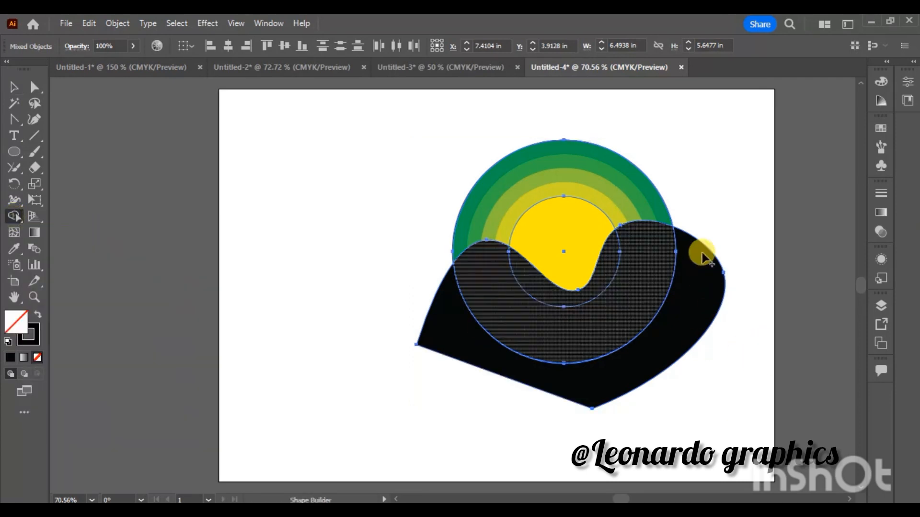
left_click(714, 231, "alt")
key("v")
left_click(396, 232)
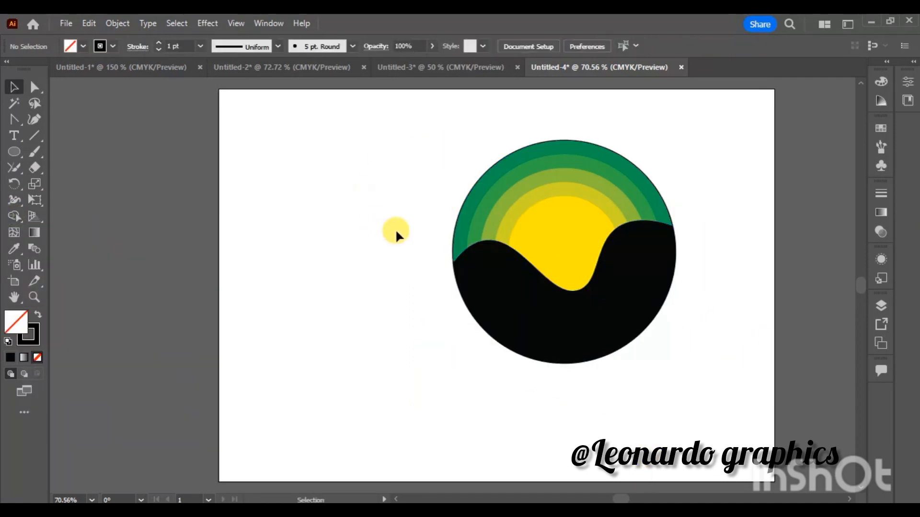
left_click_drag(448, 256, 59, 283)
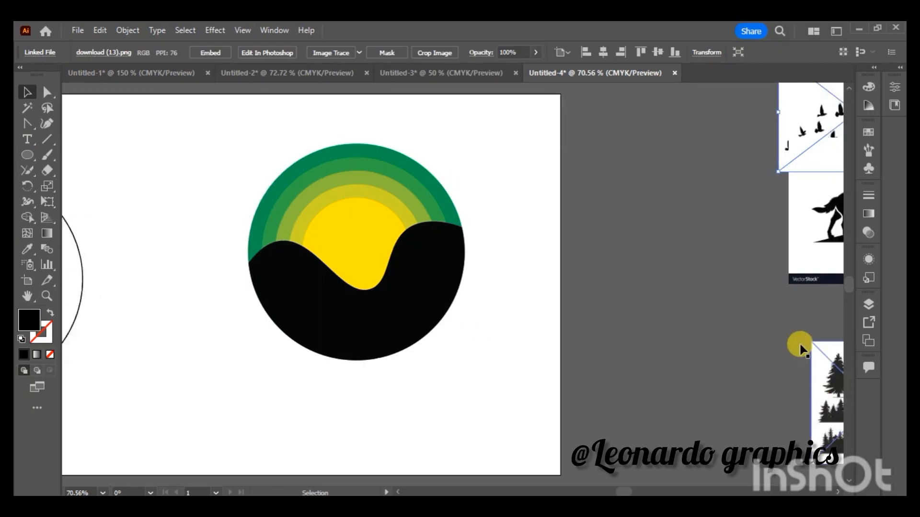
- Expand the traced pine-tree sheet into paths and ungroup it
left_click_drag(810, 348, 622, 271)
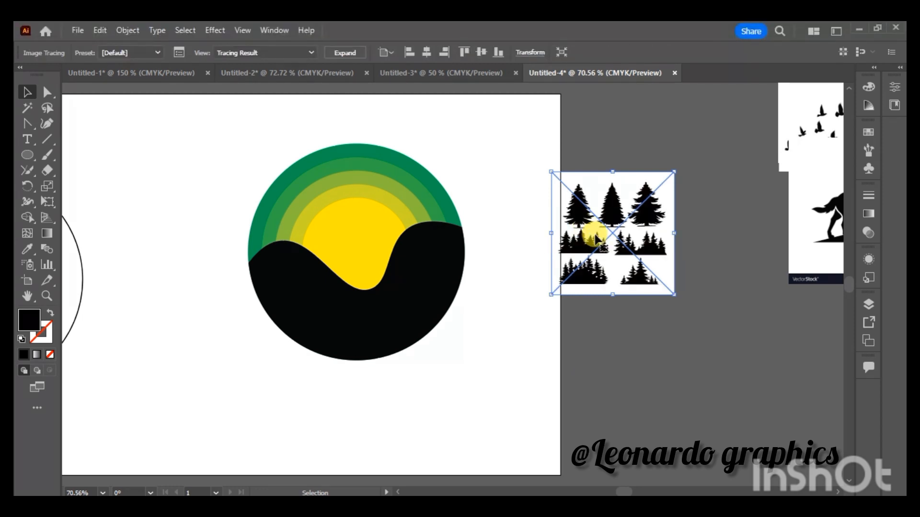
right_click(628, 217)
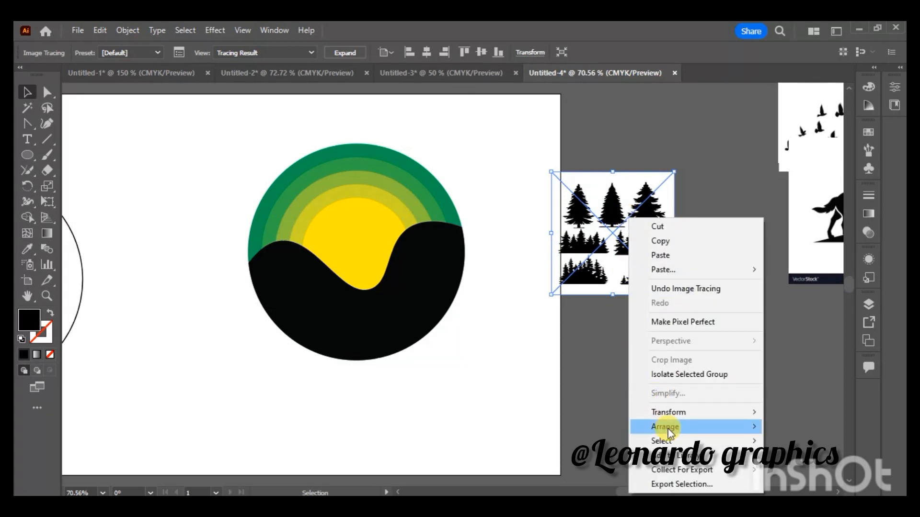
left_click(507, 177)
left_click(584, 205)
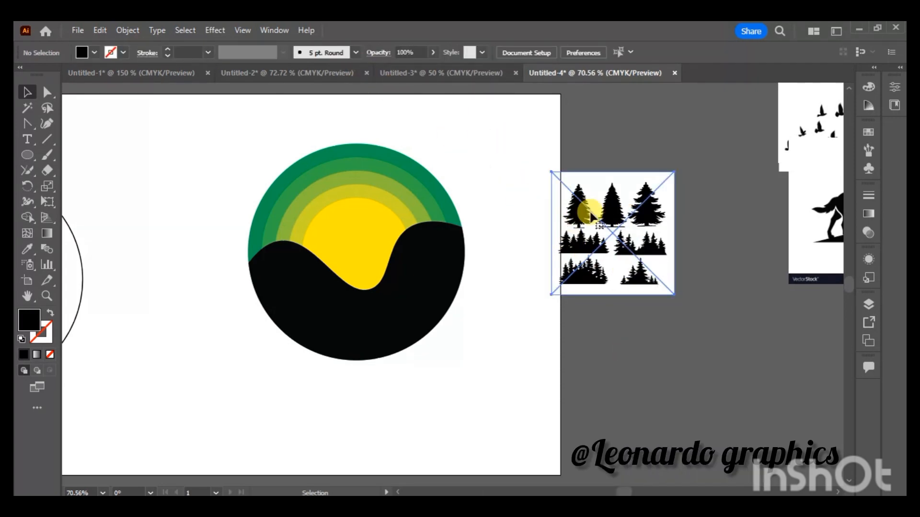
left_click(347, 52)
right_click(613, 194)
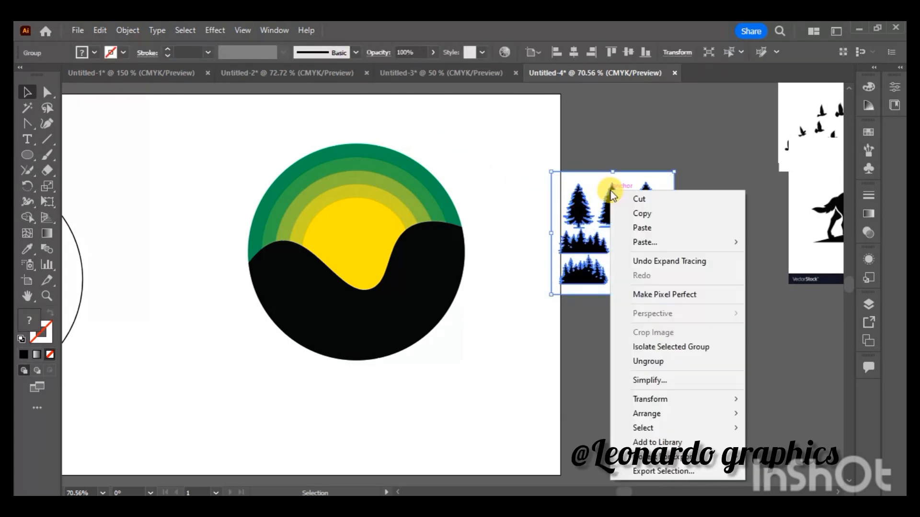
left_click(657, 369)
left_click(639, 351)
- Place three pine trees from the sheet on the hill: a large one on the left hump, a medium and a small one on the right hump
left_click_drag(644, 211, 255, 328)
left_click_drag(201, 269, 413, 263)
left_click(211, 283)
left_click_drag(447, 291, 427, 267)
key("ctrl+z")
left_click(414, 214)
left_click_drag(392, 227, 415, 243)
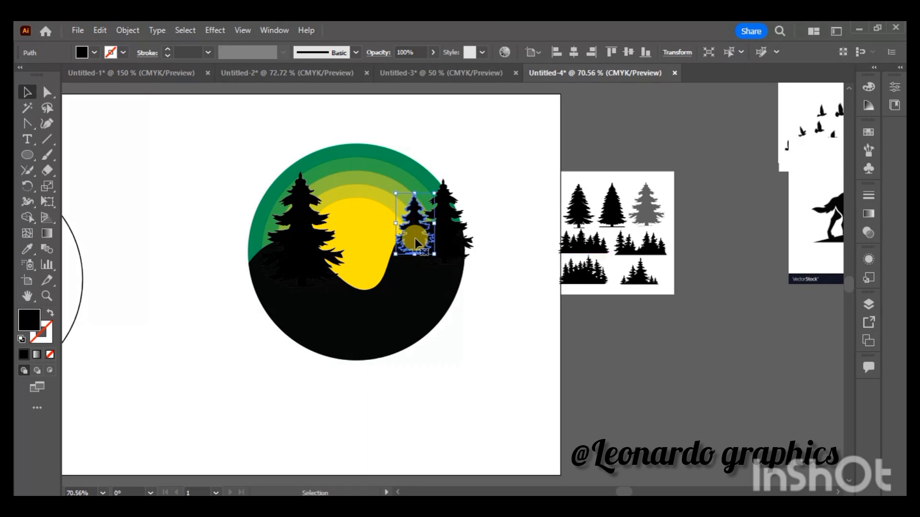
- Try to send the black hill one level backward in the stacking order
left_click(502, 324)
left_click(411, 318)
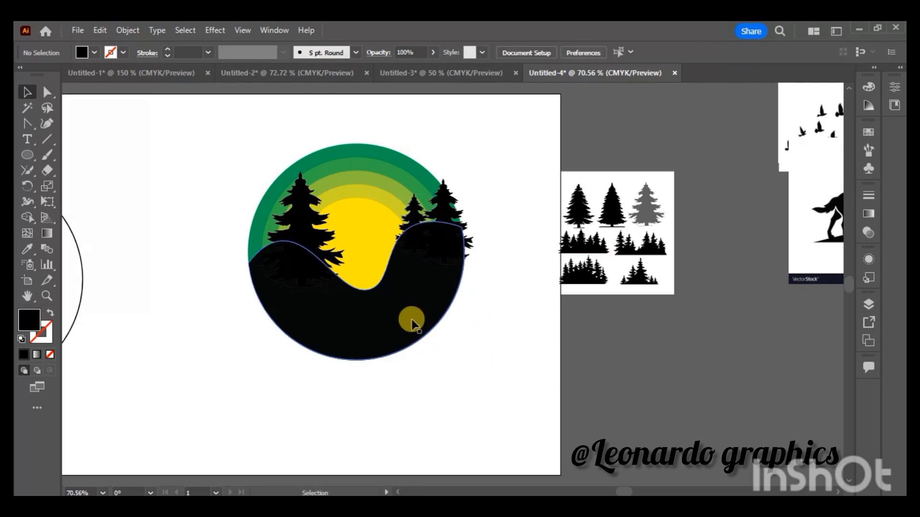
key("ctrl+bracketleft")
left_click(489, 231)
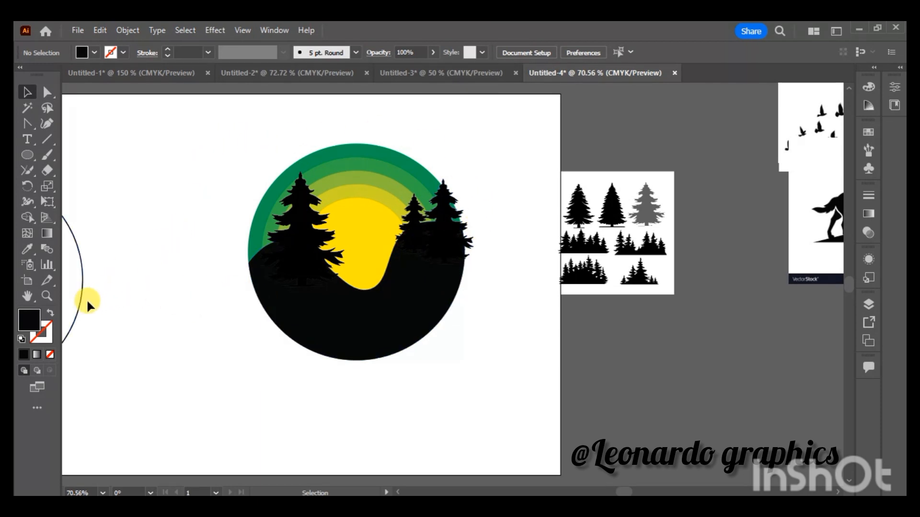
- Move the spare circle outline further onto the artboard, and shrink and reposition the large tree on the left hump
left_click_drag(88, 304, 188, 331)
left_click_drag(298, 251, 287, 254)
left_click_drag(337, 171, 310, 185)
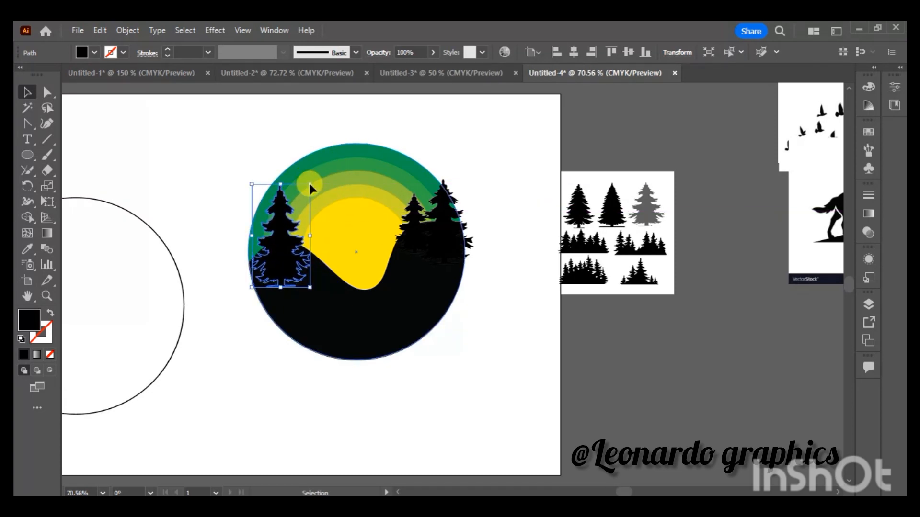
left_click_drag(287, 255, 316, 232)
- Bring the black hill to the front so it covers the bases of the trees
left_click(324, 310)
right_click(326, 311)
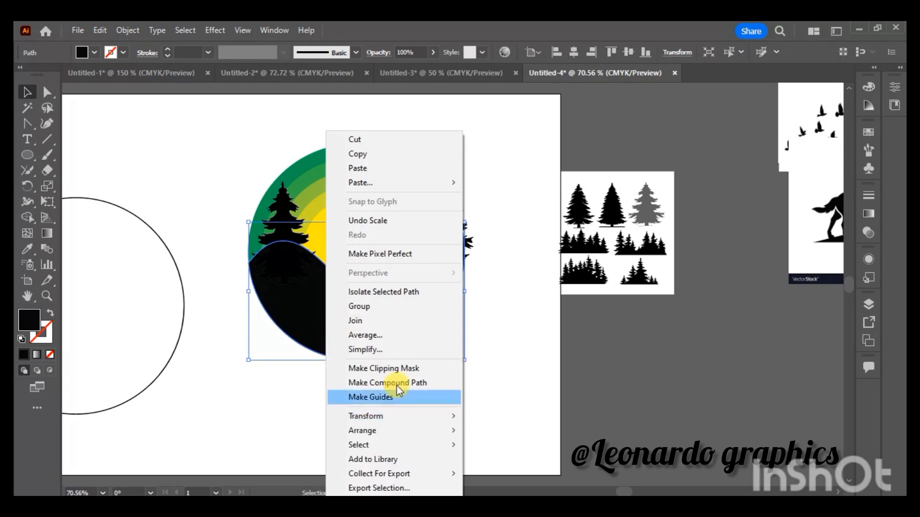
mouse_move(451, 430)
left_click(496, 429)
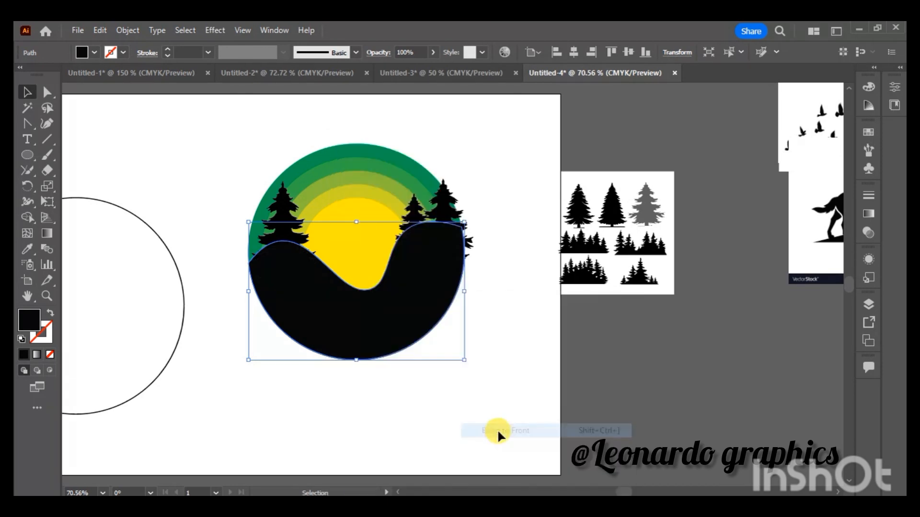
left_click(496, 429)
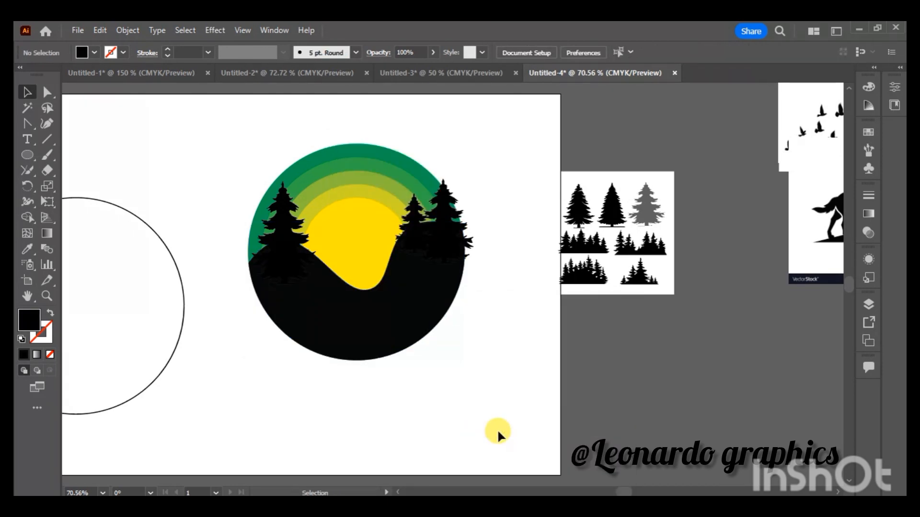
- Move the spare circle outline over the landscape circle and use Shape Builder to trim the tree parts outside its edge
left_click_drag(183, 328, 464, 273)
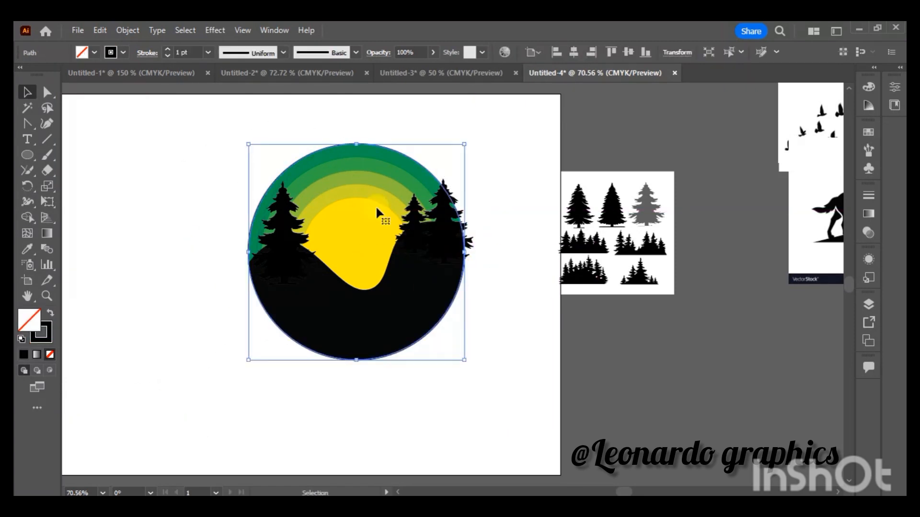
left_click_drag(218, 126, 511, 399)
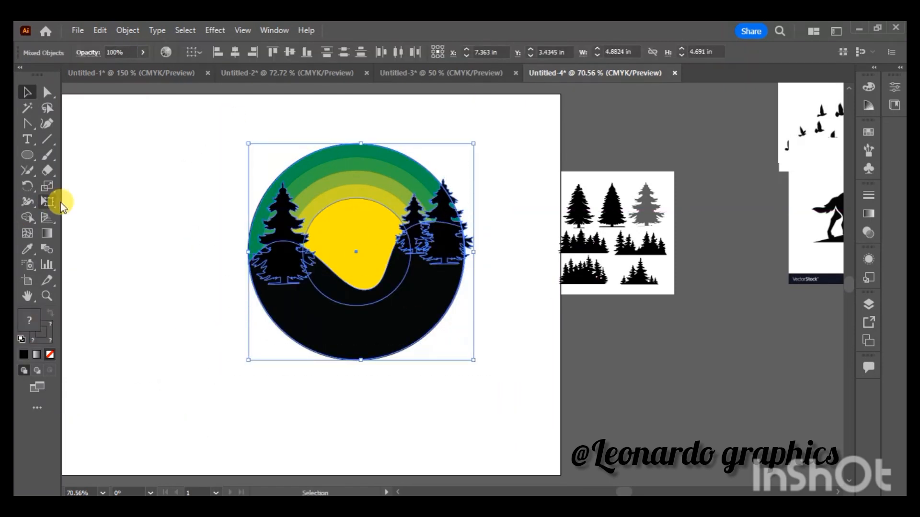
left_click(28, 217)
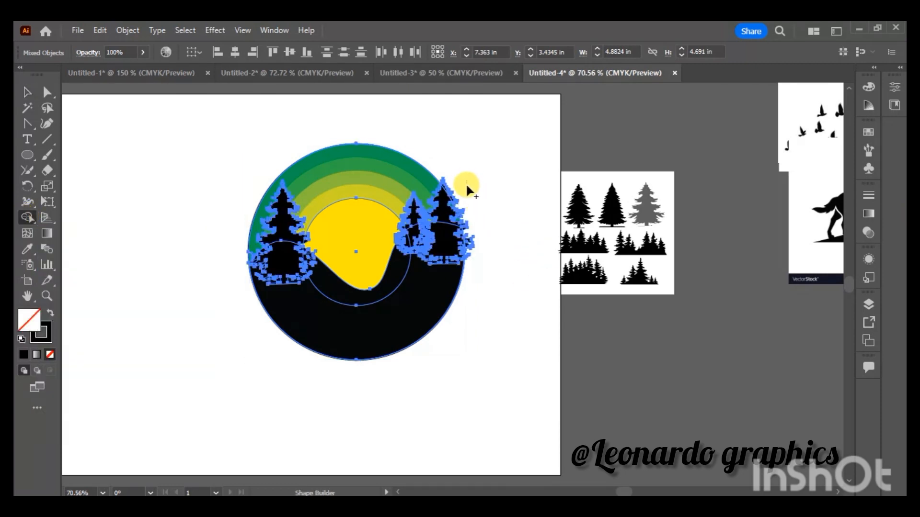
left_click_drag(467, 186, 472, 280)
mouse_move(468, 232)
left_mouse_down()
mouse_move(463, 212)
mouse_move(468, 265)
mouse_move(463, 193)
mouse_move(469, 210)
mouse_move(437, 170)
mouse_move(451, 187)
left_mouse_up()
mouse_move(473, 249)
left_mouse_down()
mouse_move(460, 209)
mouse_move(473, 249)
left_mouse_up()
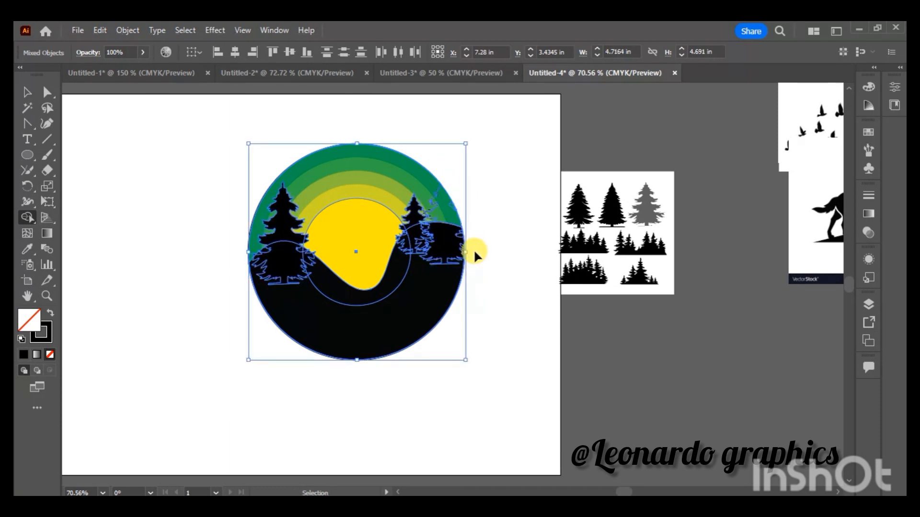
key("ctrl+z")
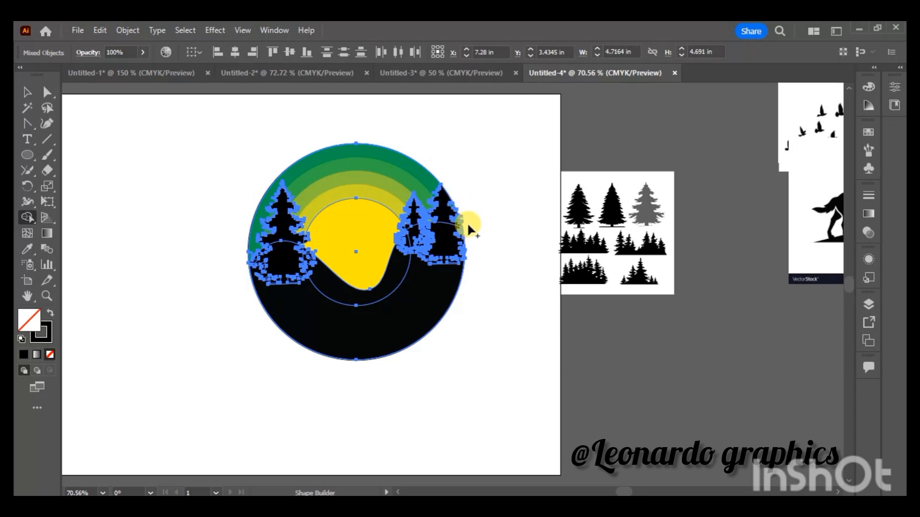
left_click(26, 95)
left_click(174, 236)
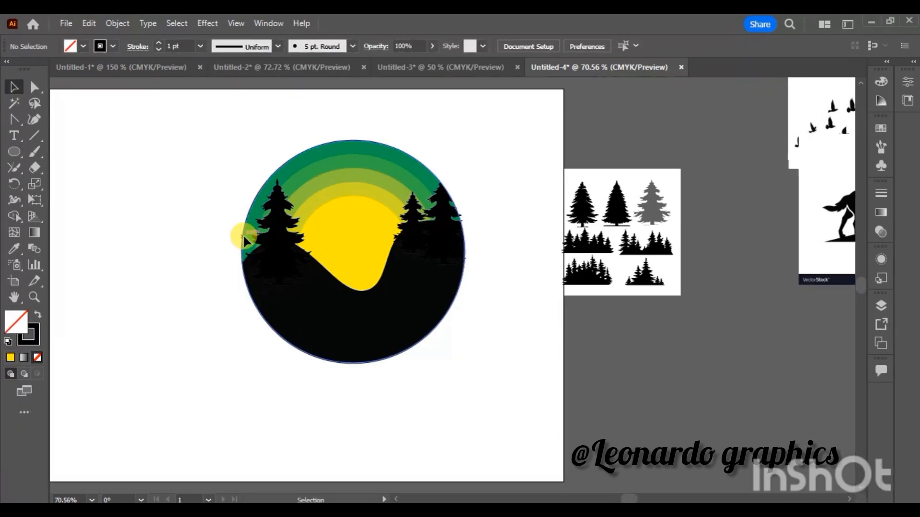
- Move the circle outline off the landscape to the empty area beside it
left_click_drag(244, 240, 81, 262)
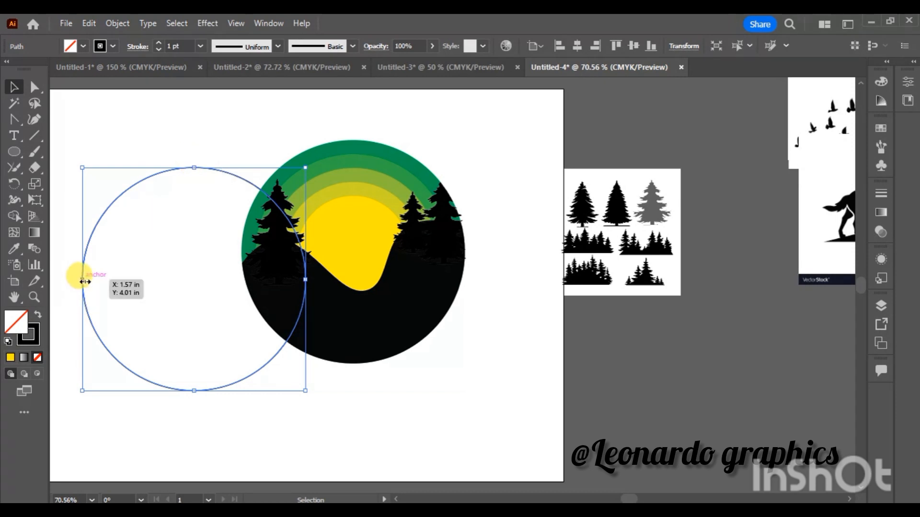
left_click(151, 254)
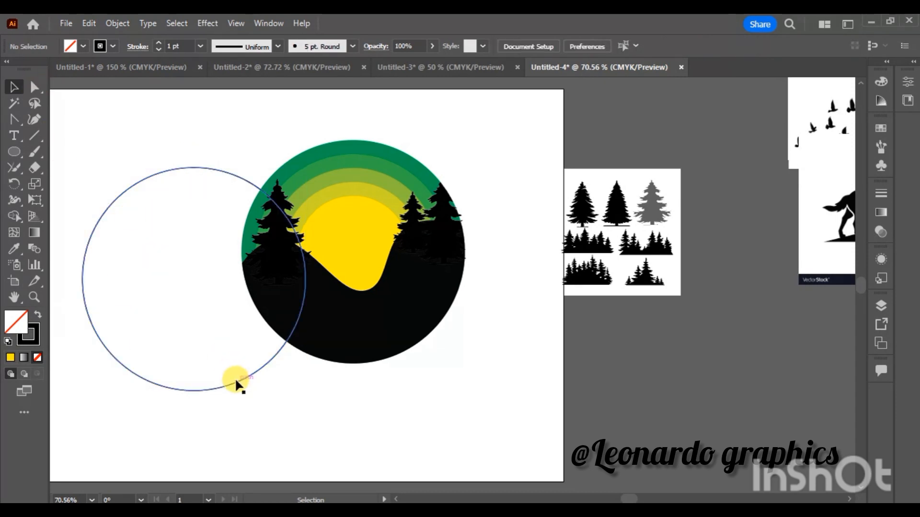
left_click_drag(235, 378, 60, 352)
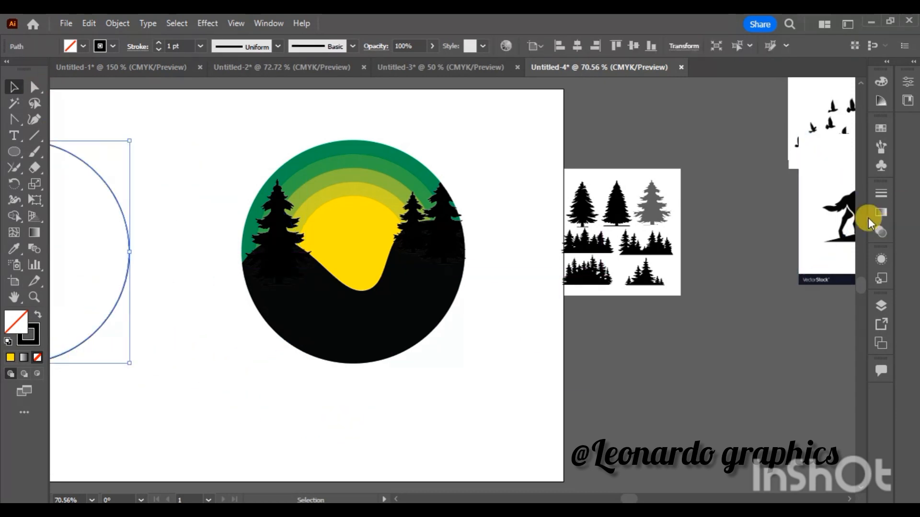
- Delete the tree sheet and place the howling wolf image beside the artboard in its spot
left_click_drag(850, 220, 666, 385)
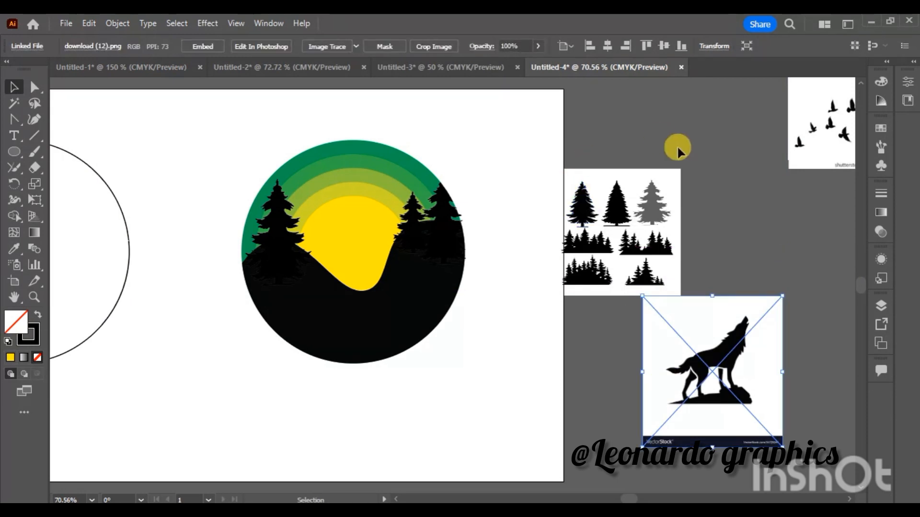
left_click(583, 289)
key("Delete")
left_click_drag(670, 342, 597, 243)
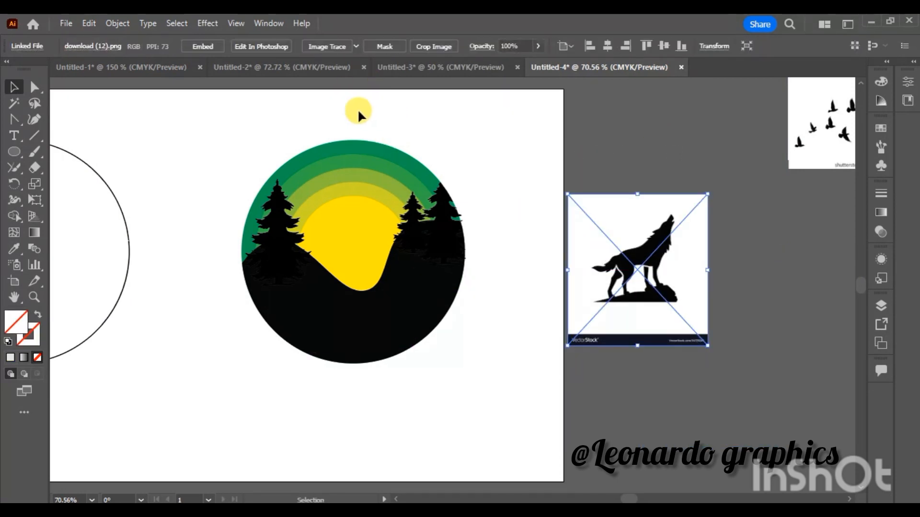
- Image-trace the wolf picture, expand the tracing into paths and ungroup it
left_click(315, 46)
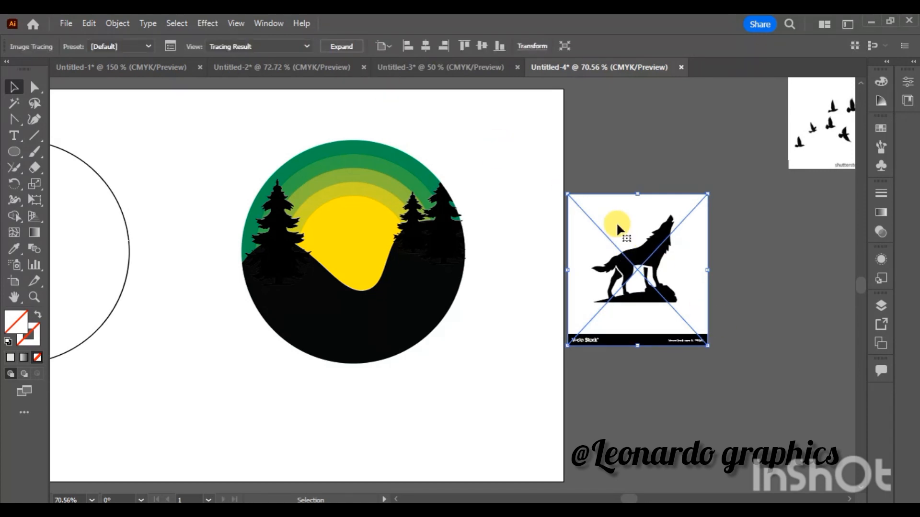
left_click(341, 46)
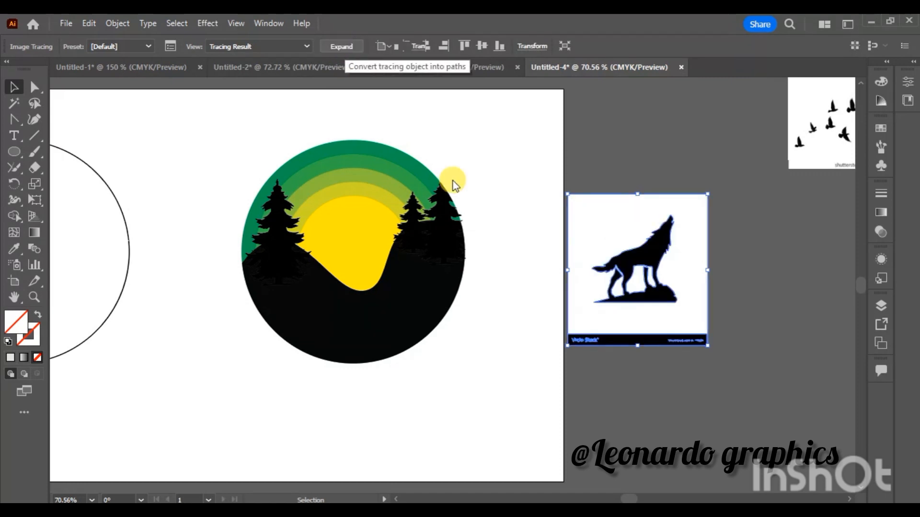
right_click(609, 218)
left_click(672, 382)
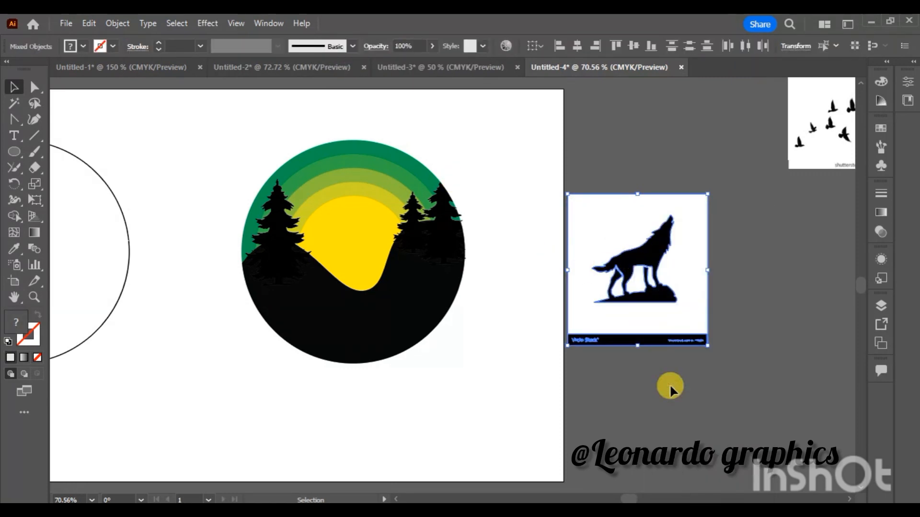
left_click(753, 311)
- Place the black wolf silhouette in the valley in front of the yellow sun and shrink it to fit
left_click_drag(653, 292, 347, 286)
left_click_drag(296, 194, 310, 210)
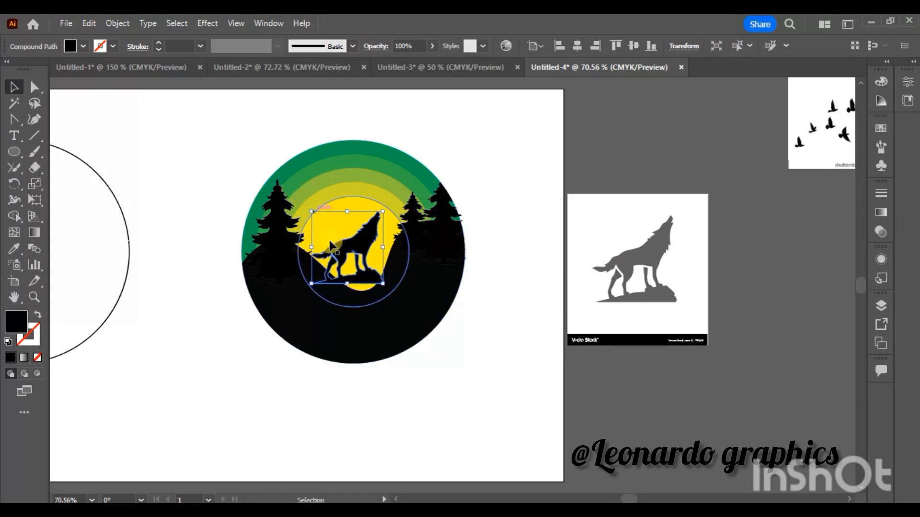
left_click_drag(344, 248, 337, 249)
- Delete the leftover white background, caption strip and stray fragments of the wolf tracing
left_click_drag(602, 258, 697, 273)
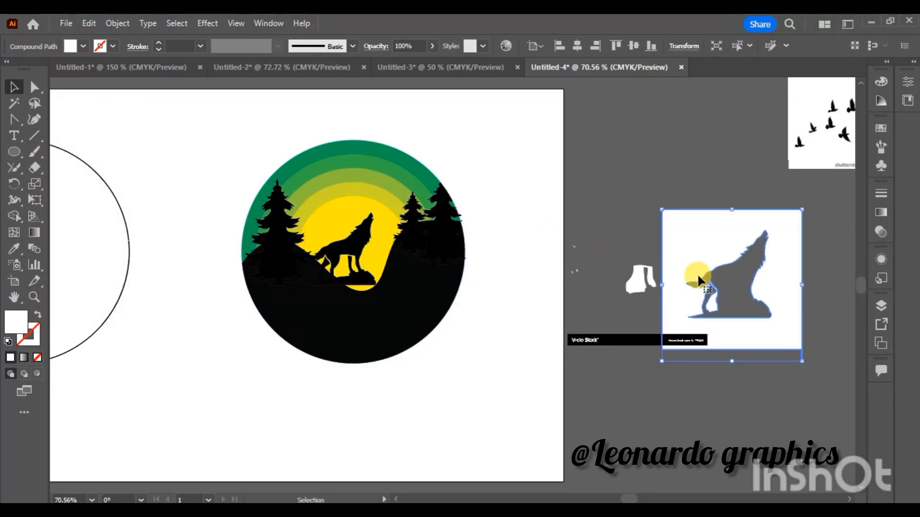
left_click_drag(587, 164, 770, 439)
key("Delete")
left_click_drag(679, 204, 547, 377)
key("Delete")
- Isolate the wolf's compound path for editing
scroll(335, 288, "up", 1)
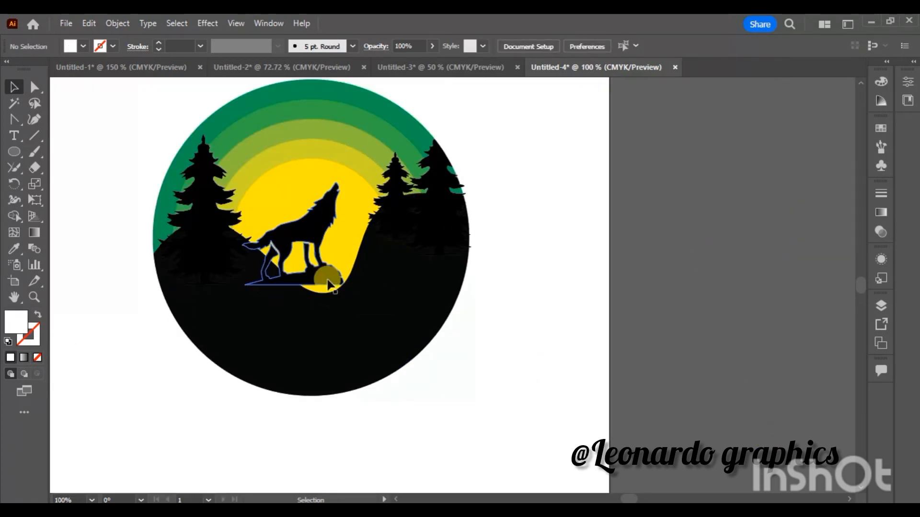
left_click(330, 294)
left_click(313, 239)
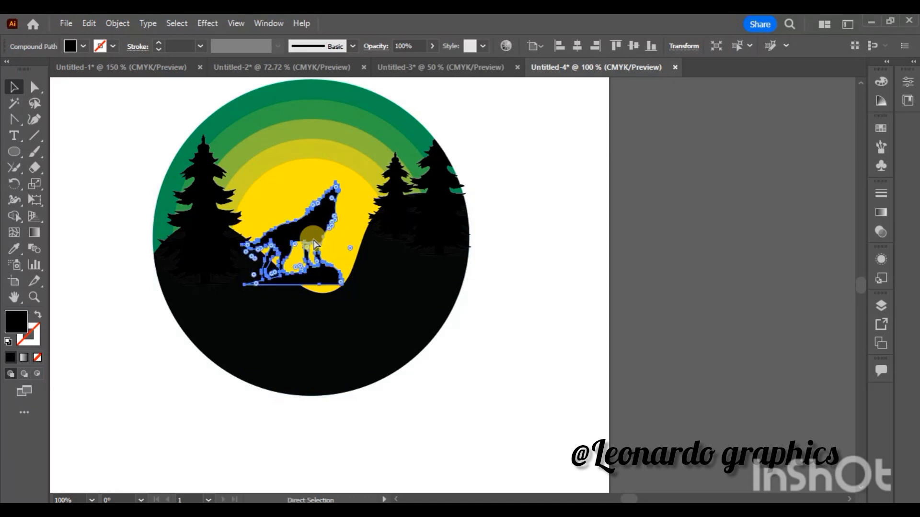
key("ctrl+plus")
left_click_drag(503, 353, 508, 358)
key("ctrl+plus")
mouse_move(861, 286)
left_mouse_down()
mouse_move(864, 299)
mouse_move(863, 283)
left_mouse_up()
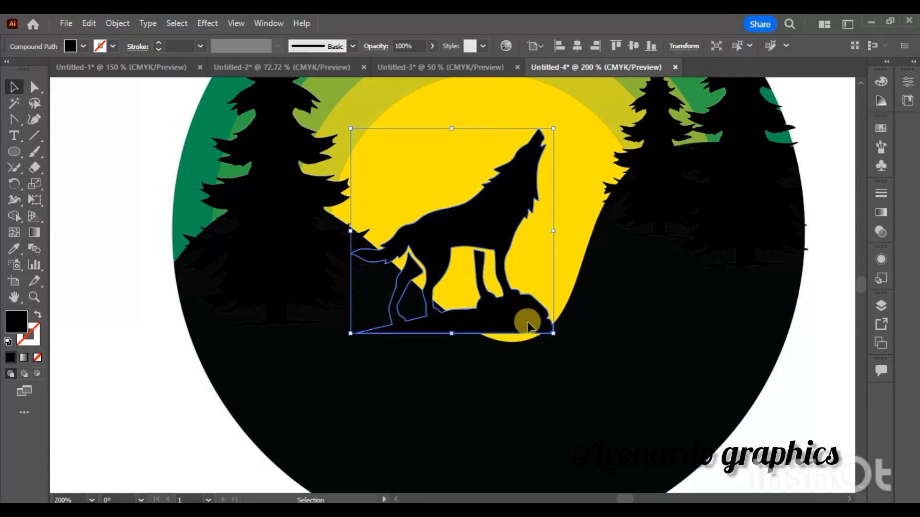
double_click(527, 323)
right_click(527, 323)
left_click(506, 322)
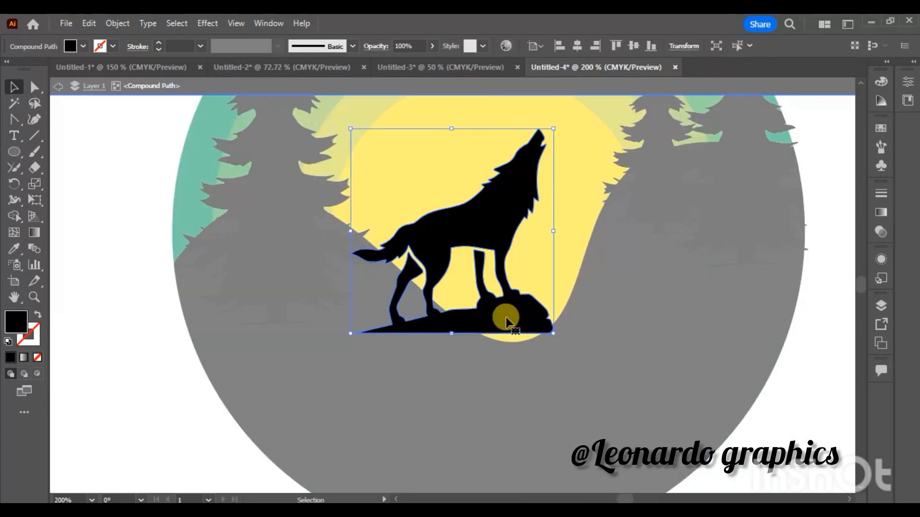
left_click(14, 120)
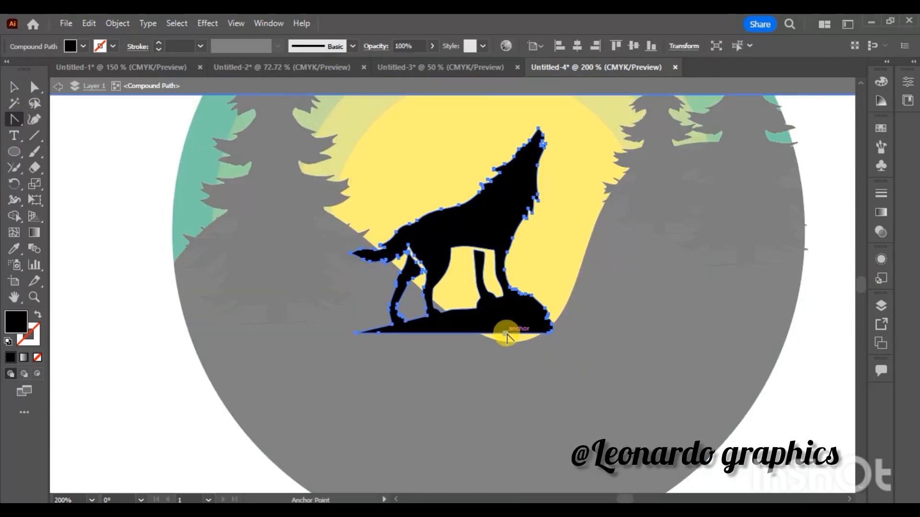
mouse_move(507, 338)
left_mouse_down()
mouse_move(496, 339)
mouse_move(545, 341)
mouse_move(543, 356)
mouse_move(506, 342)
left_mouse_up()
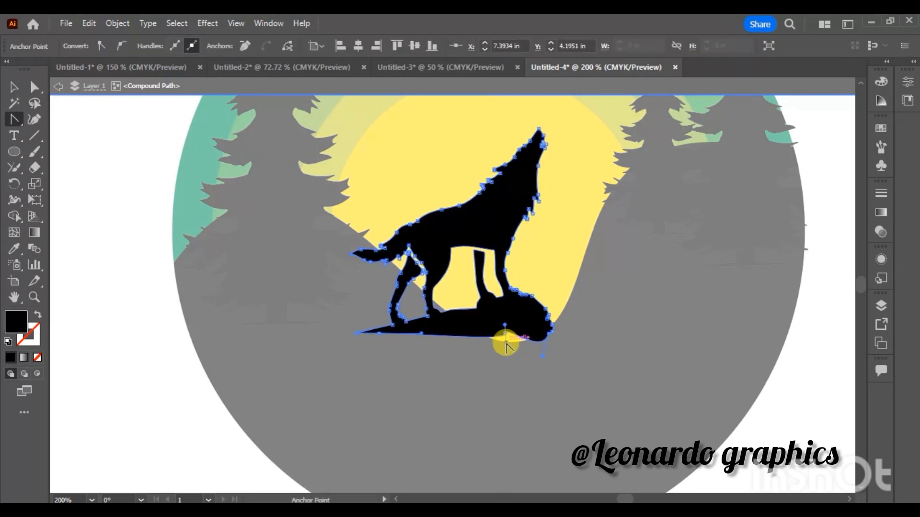
key("ctrl+z")
key("ctrl+z")
key("ctrl+z")
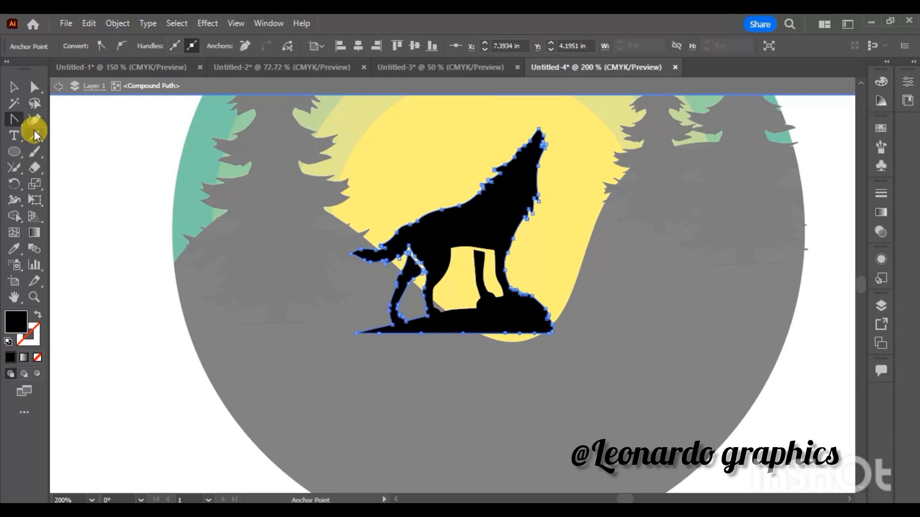
- Pull the underside of the wolf's rock down over the yellow gap with the Curvature tool and exit isolation mode
left_click(33, 120)
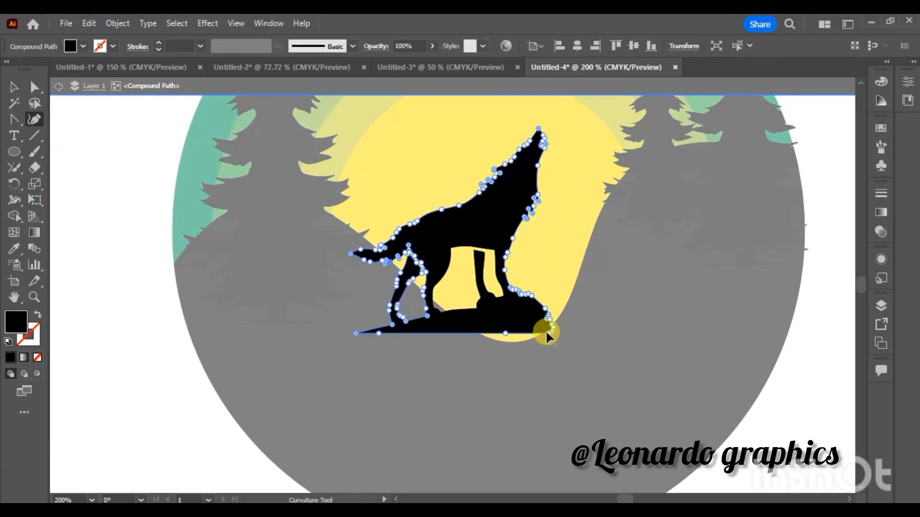
left_click_drag(565, 359, 564, 357)
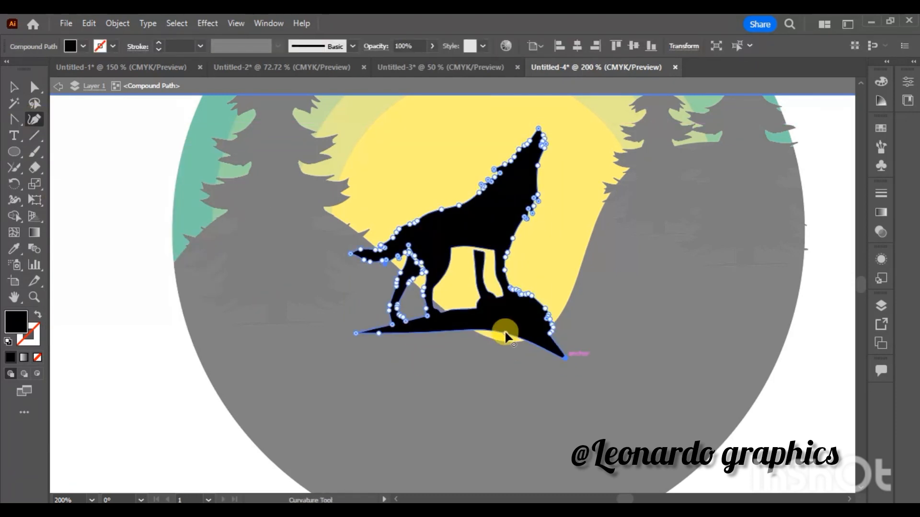
left_click_drag(506, 334, 503, 353)
left_click(14, 87)
double_click(115, 153)
- Set the black hill's fill colour to #070707
scroll(447, 330, "down", 2)
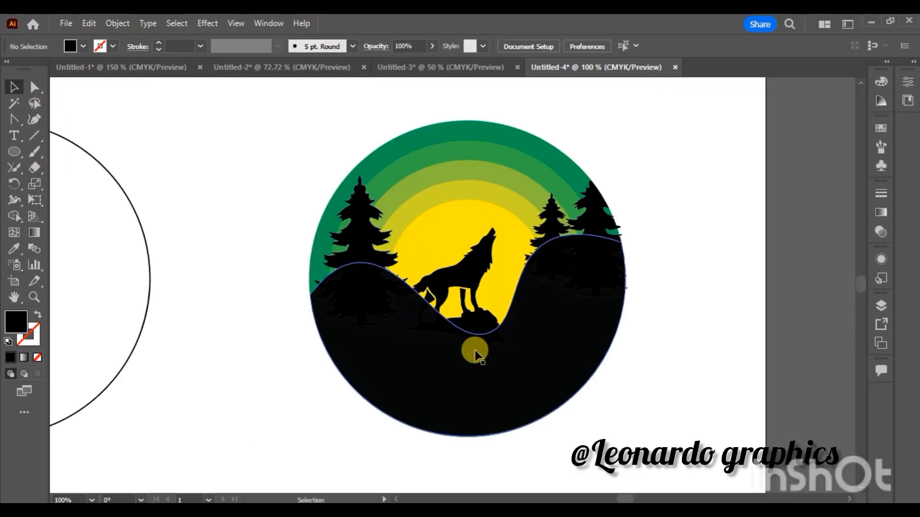
left_click(559, 378)
double_click(14, 325)
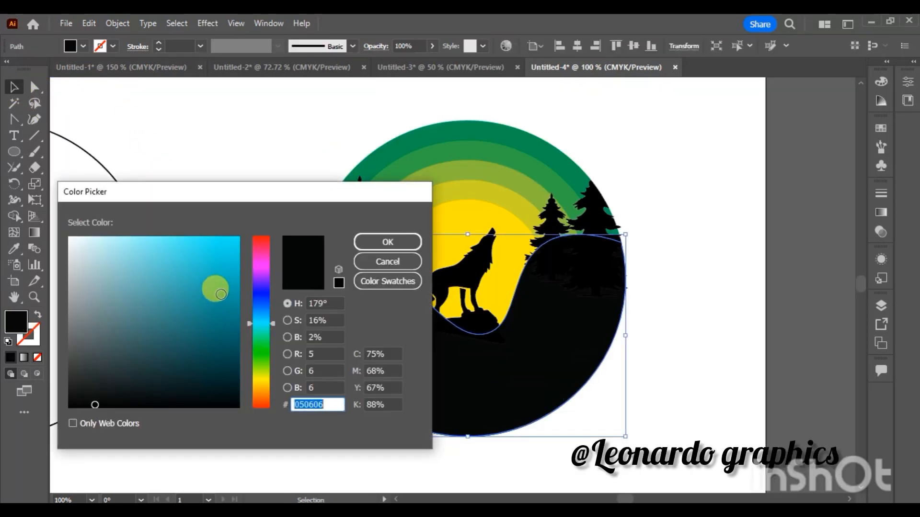
left_click(70, 404)
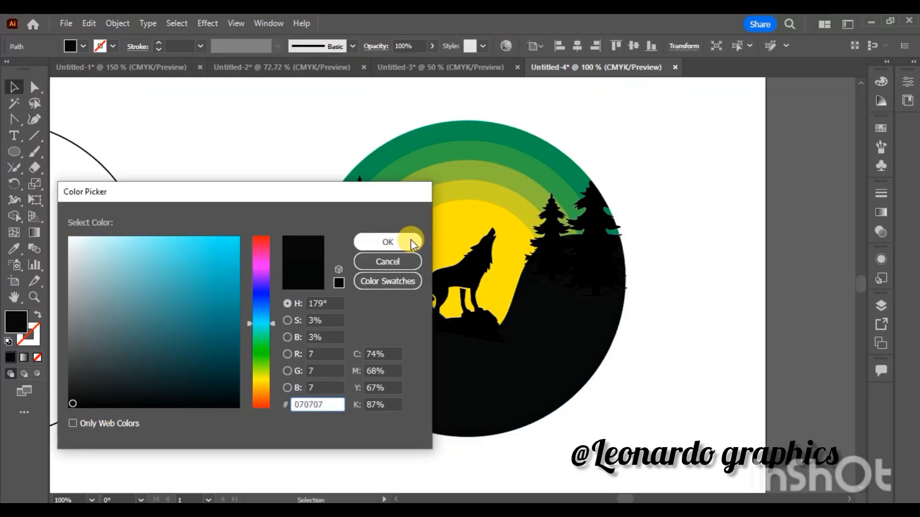
left_click(410, 240)
left_click(211, 229)
- Set the black hill's fill colour to #020202 to match the silhouettes
left_click(435, 406)
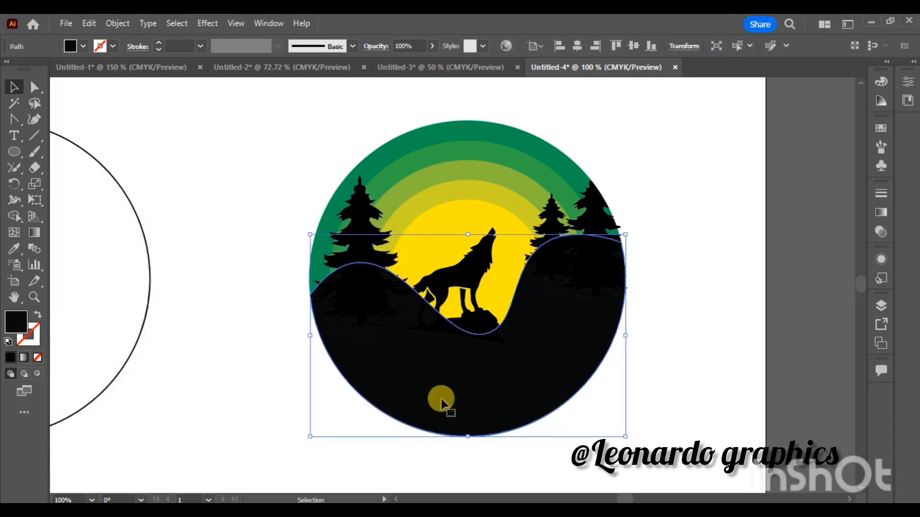
double_click(15, 322)
left_click(75, 401)
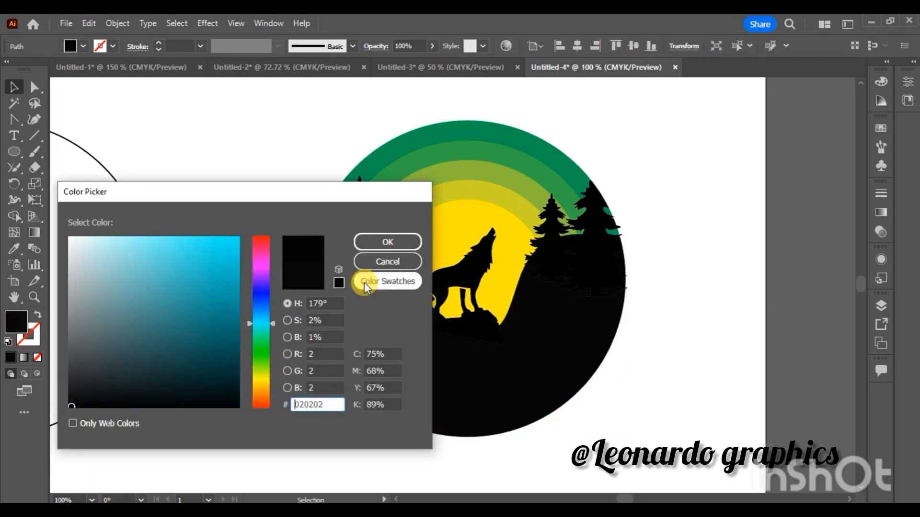
left_click(400, 241)
left_click(669, 314)
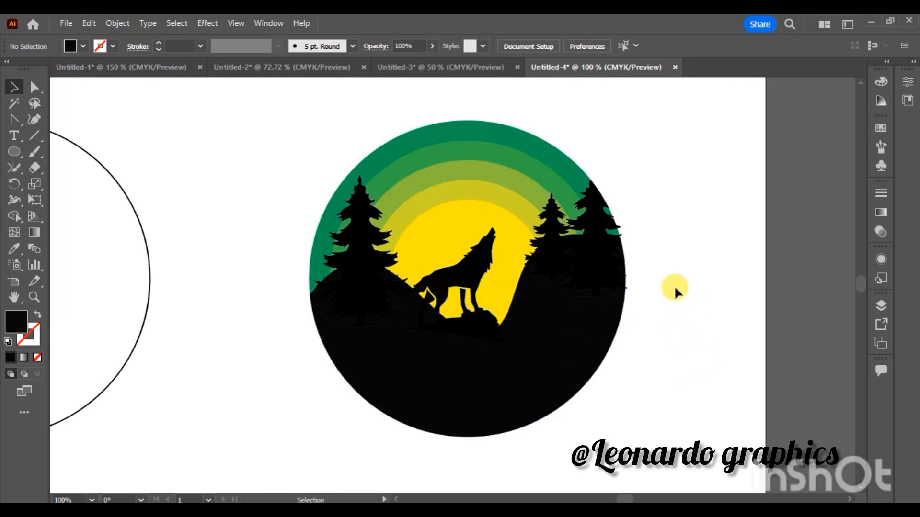
- Shrink the small pine tree on the right hump and shift it slightly towards the larger tree
left_click(553, 224)
left_click_drag(551, 247, 550, 236)
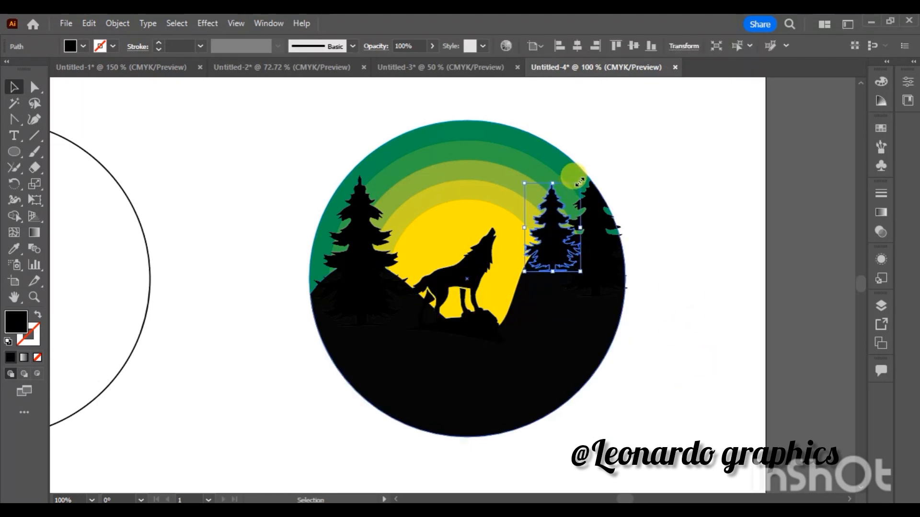
left_click_drag(580, 183, 565, 207)
left_click_drag(550, 244, 557, 242)
left_click(713, 213)
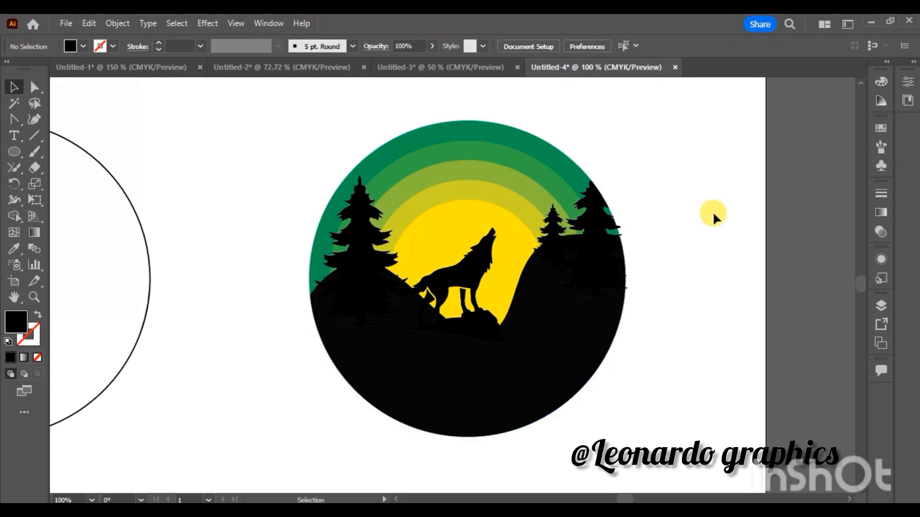
- Move the flying birds image next to the artboard
key("ctrl+minus")
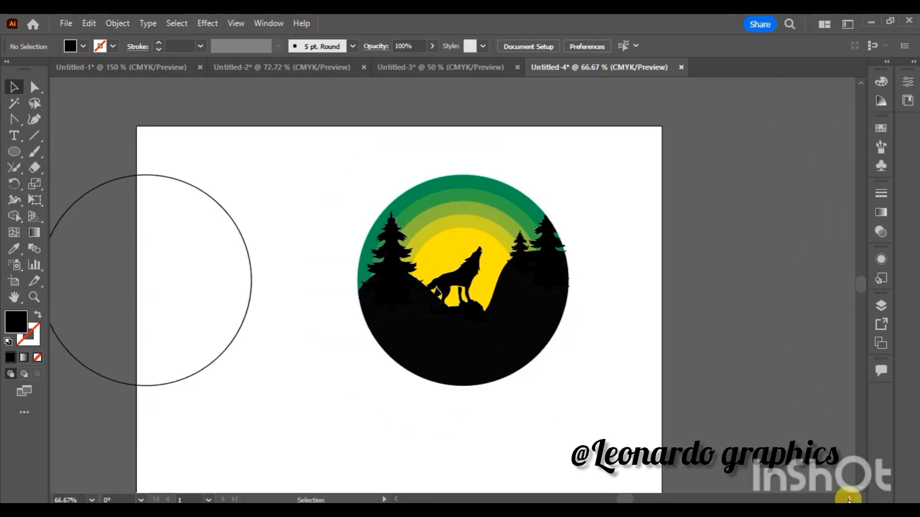
left_click(849, 500)
left_click_drag(846, 147, 641, 233)
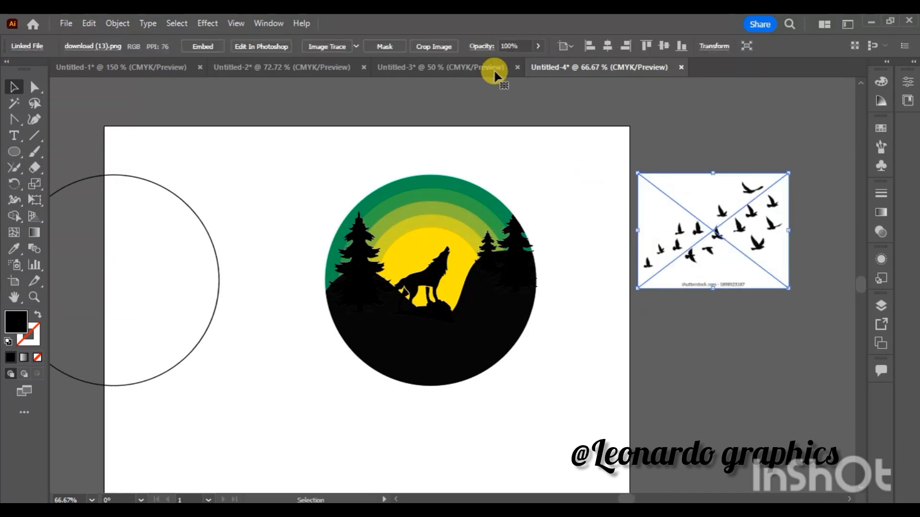
- Trace the flying birds image into vector shapes, expand the tracing and ungroup it
left_click(437, 47)
left_click(593, 284)
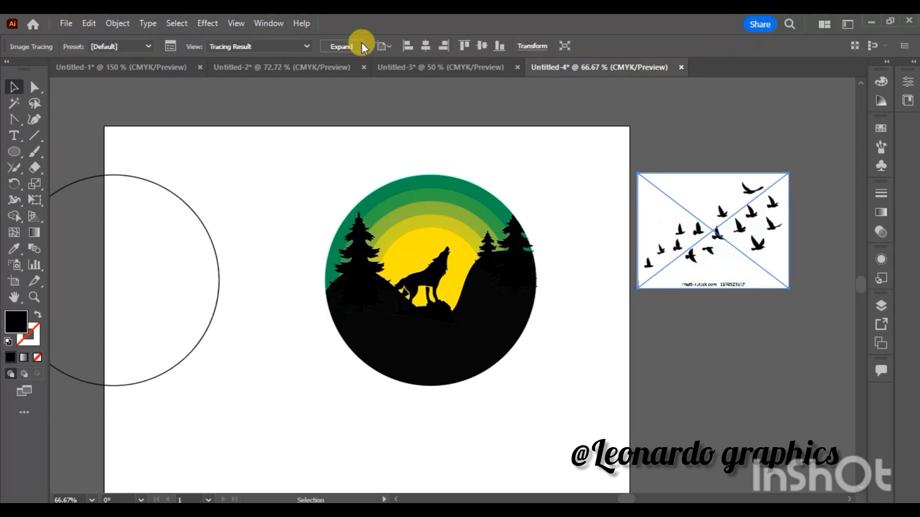
left_click(352, 46)
right_click(700, 206)
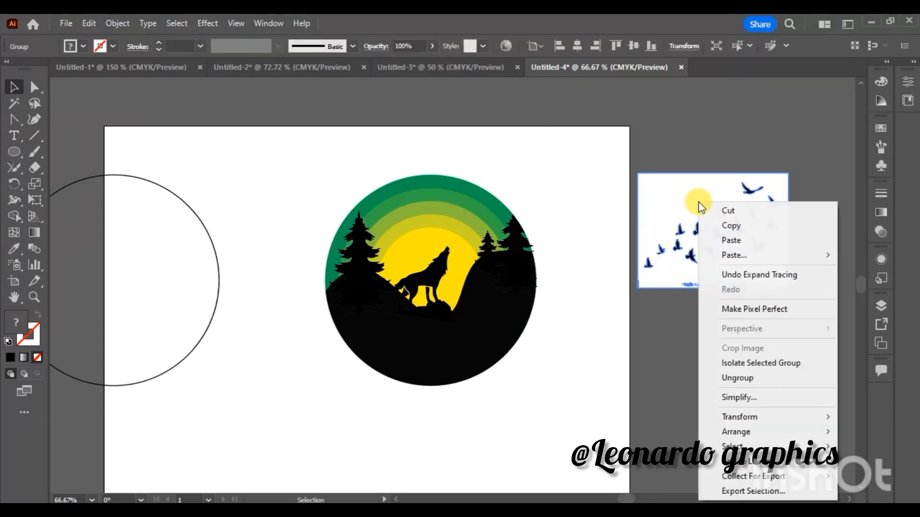
left_click(729, 378)
- Delete the white background shape from the traced birds
left_click(757, 344)
double_click(733, 279)
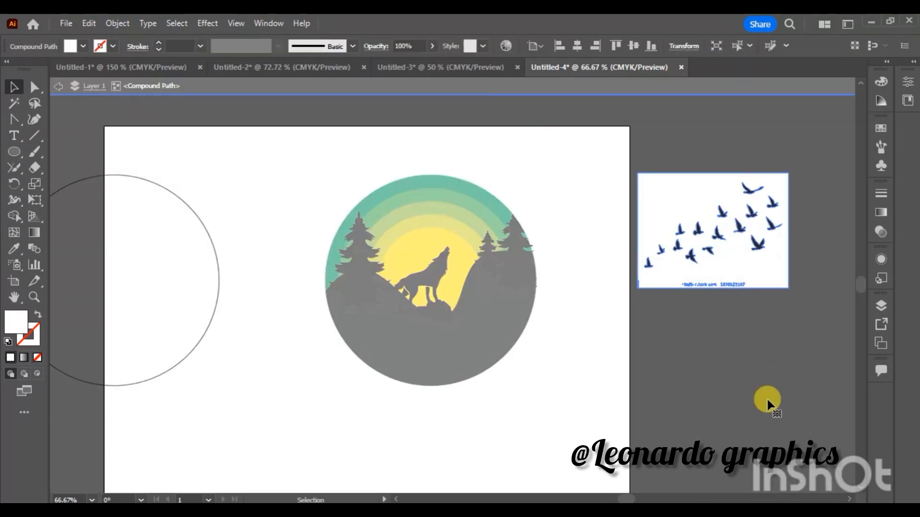
double_click(766, 397)
left_click(688, 272)
key("Delete")
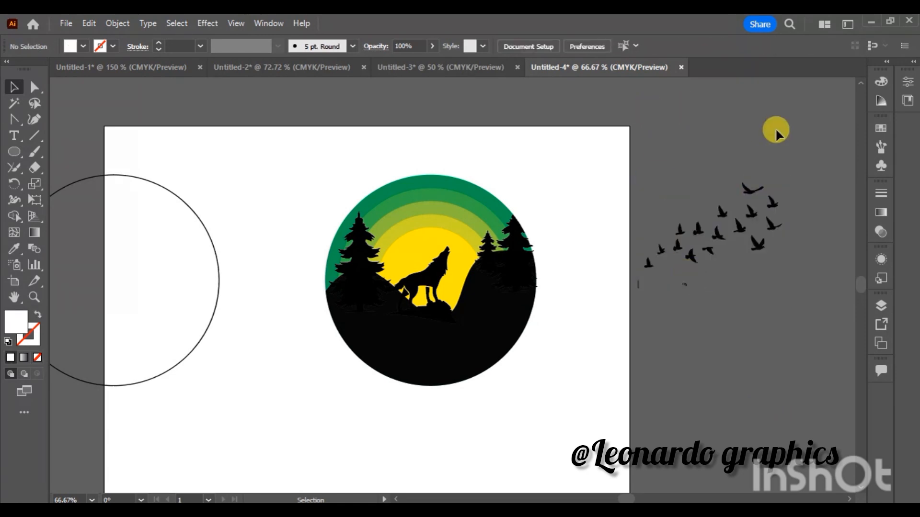
- Shrink the flock of birds and place it above the wolf, across the yellow and light green rings
left_click_drag(589, 165, 806, 329)
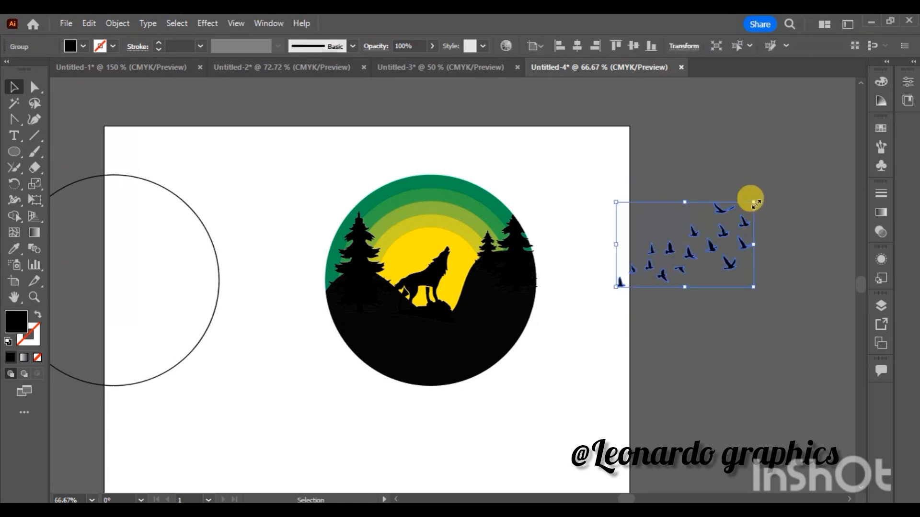
left_click_drag(753, 202, 702, 220)
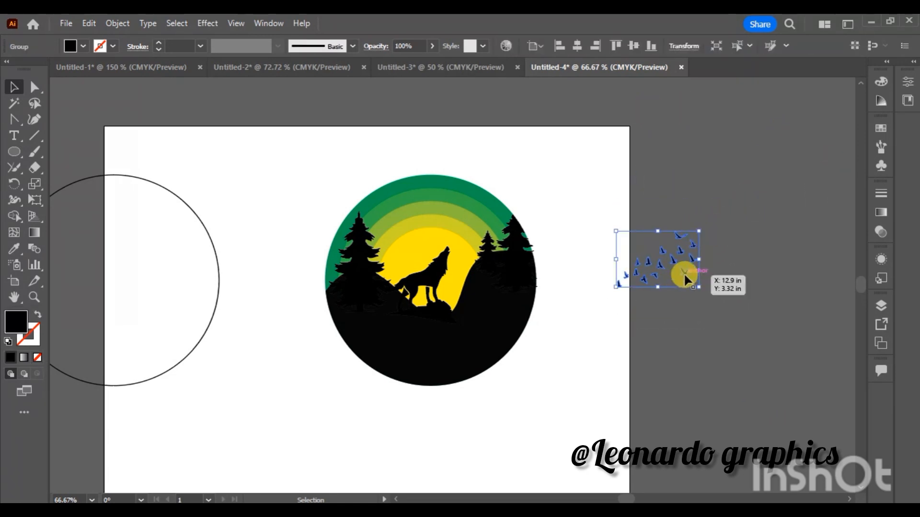
left_click_drag(677, 273, 479, 221)
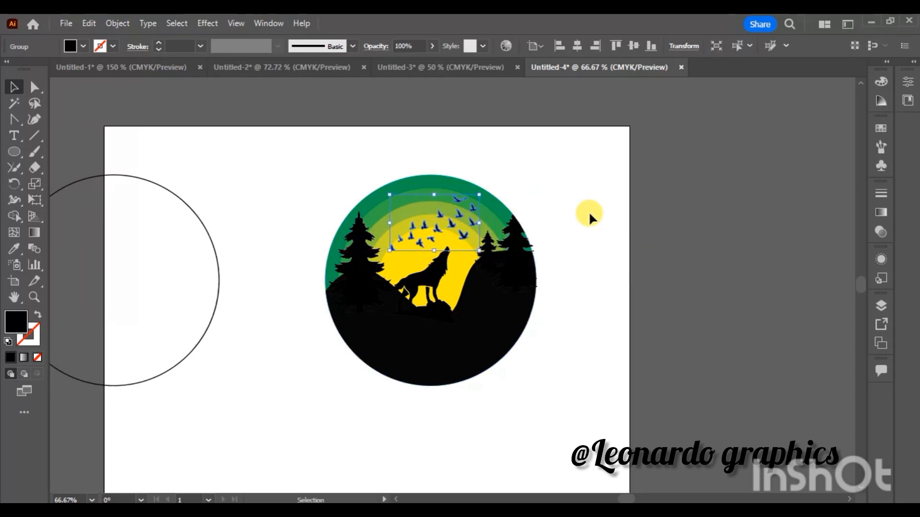
left_click(589, 211)
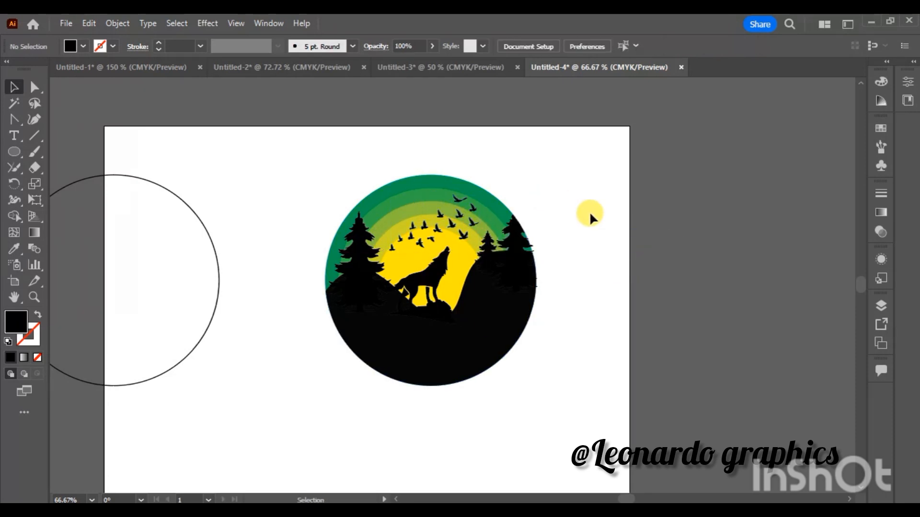
- Delete the spare circle outline beside the illustration
left_click(197, 345)
key("Delete")
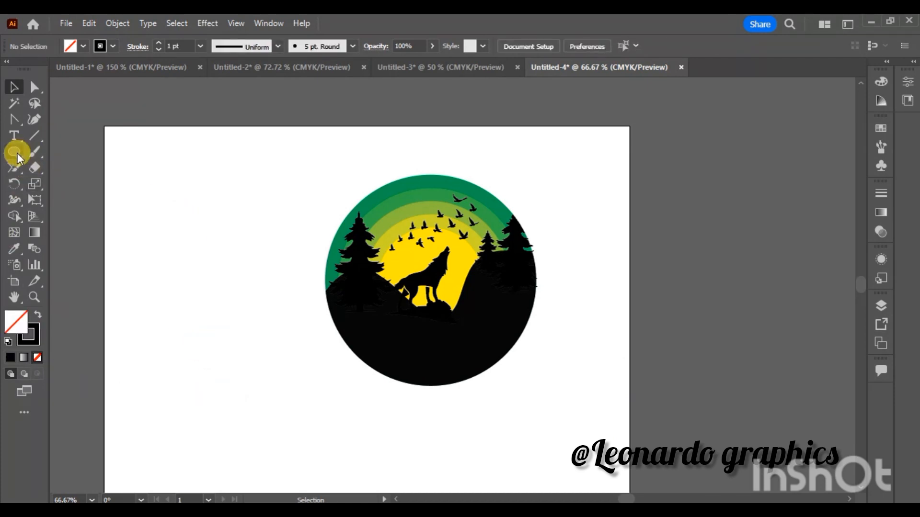
- Draw an unfilled rectangle around the round illustration and fit its sides to the circle's edges
left_click_drag(17, 154, 53, 151)
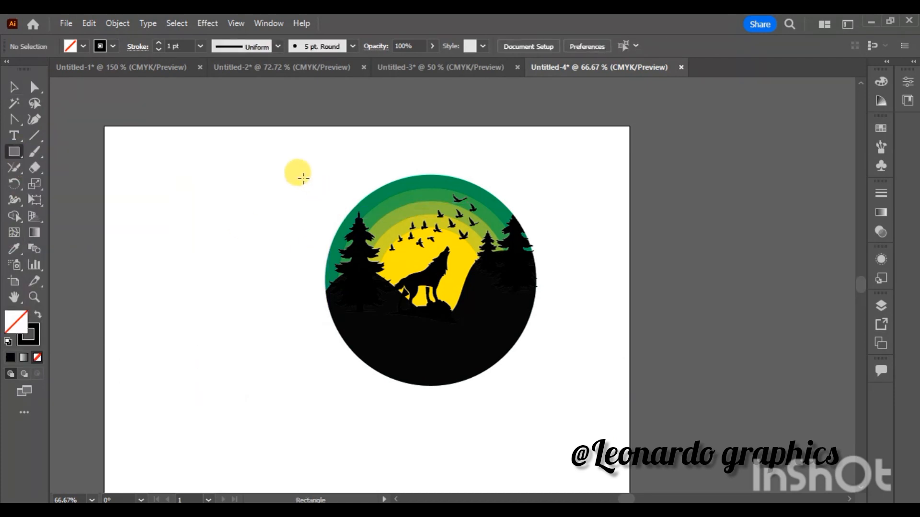
mouse_move(286, 164)
left_mouse_down()
mouse_move(539, 369)
mouse_move(581, 389)
left_mouse_up()
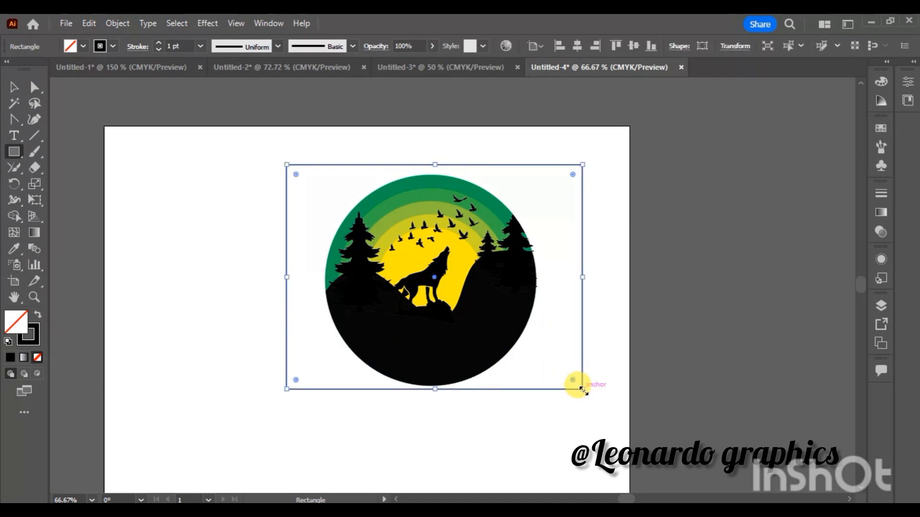
left_click_drag(286, 389, 298, 385)
left_click_drag(444, 165, 443, 175)
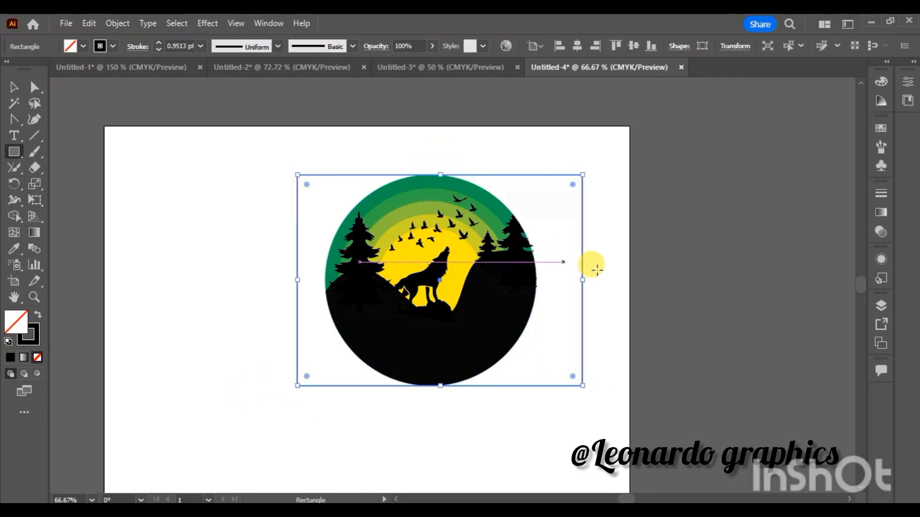
left_click_drag(582, 280, 537, 279)
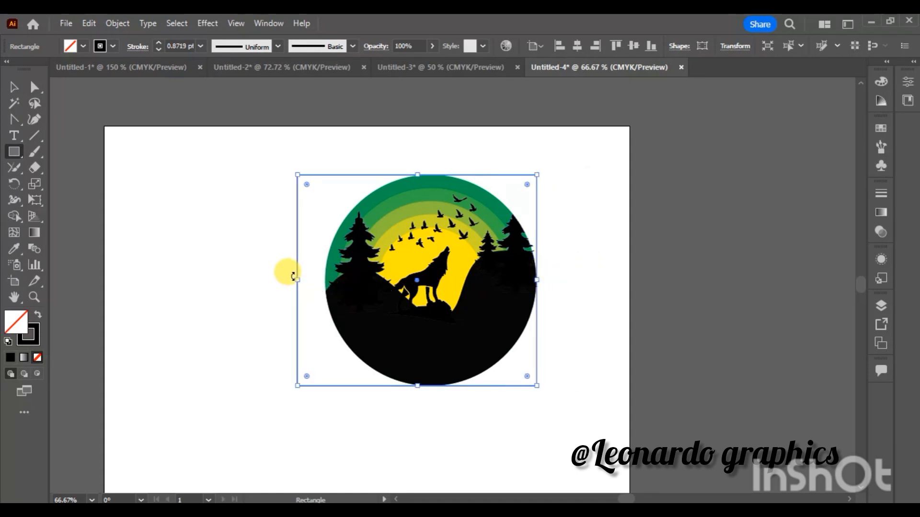
left_click_drag(298, 281, 328, 280)
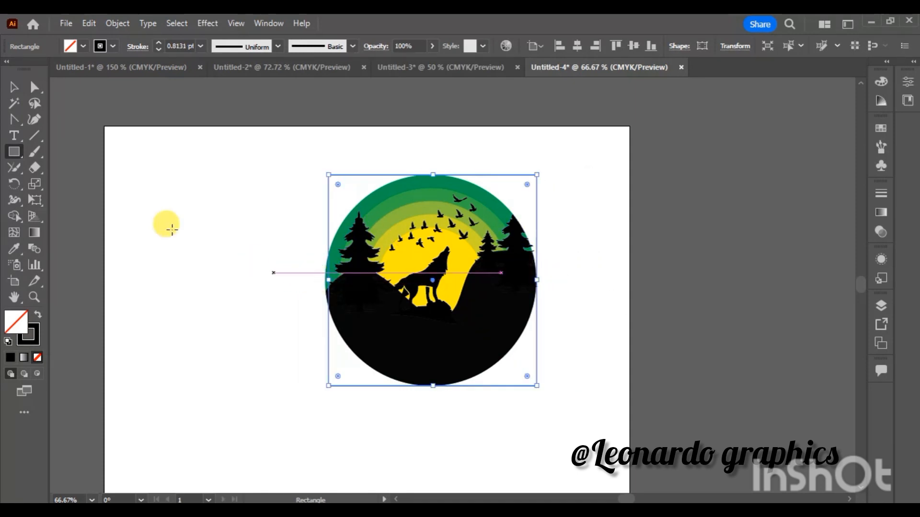
- Draw a small rectangle over the frame's upper-left corner and fill it with the outer ring's dark green
left_click(14, 152)
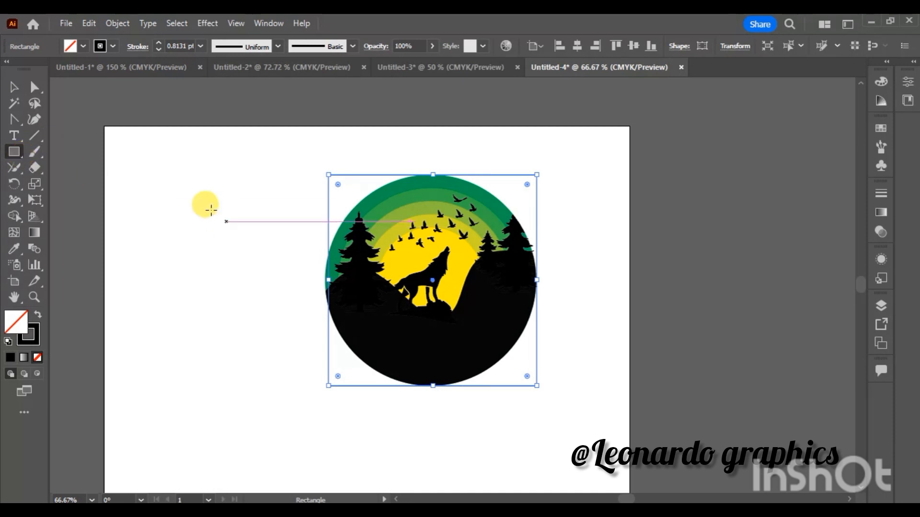
left_click_drag(186, 177, 246, 261)
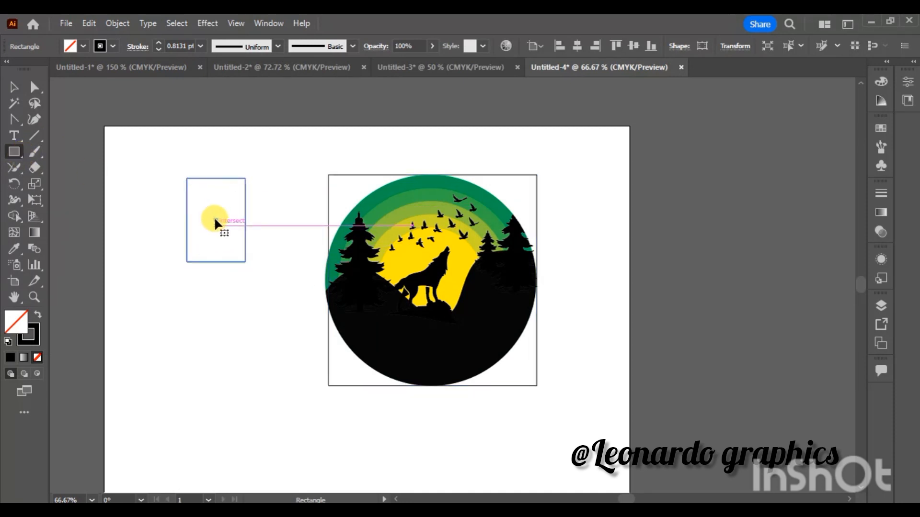
left_click_drag(214, 219, 329, 216)
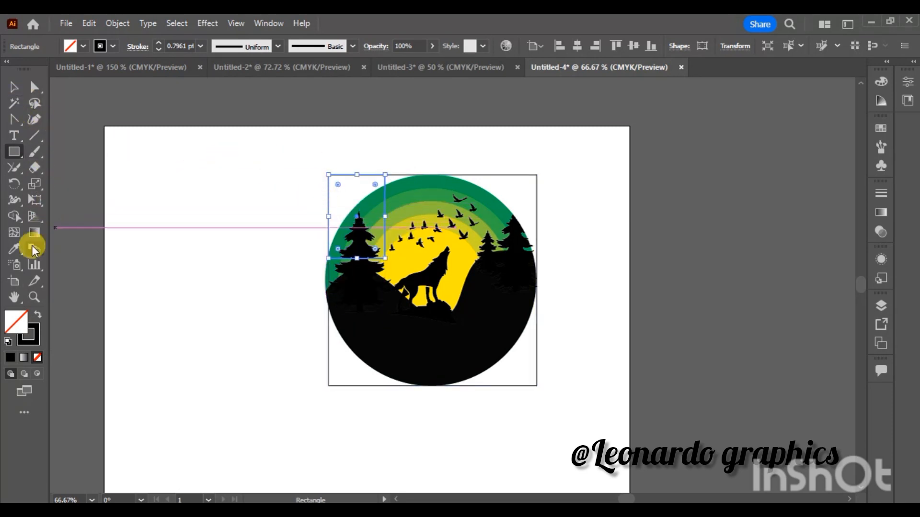
left_click(14, 87)
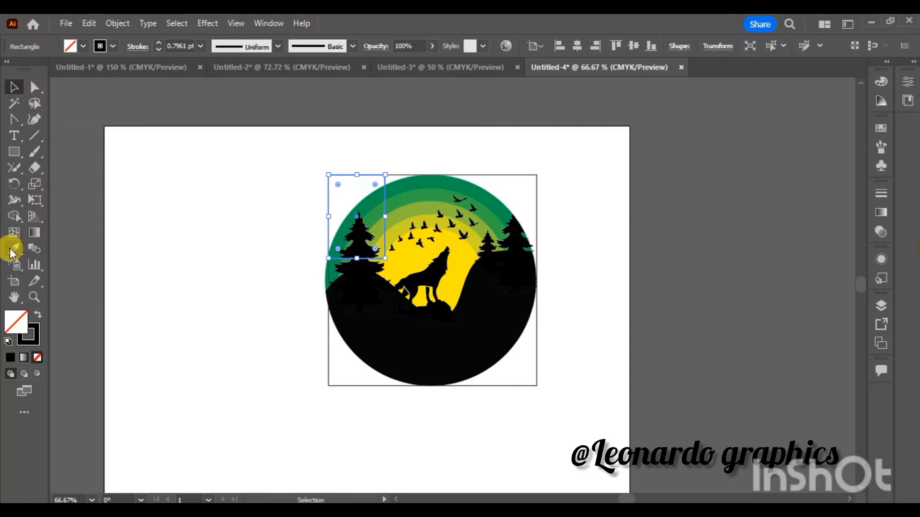
left_click(11, 249)
left_click(363, 187)
- Send the dark green corner rectangle behind all the artwork
right_click(349, 204)
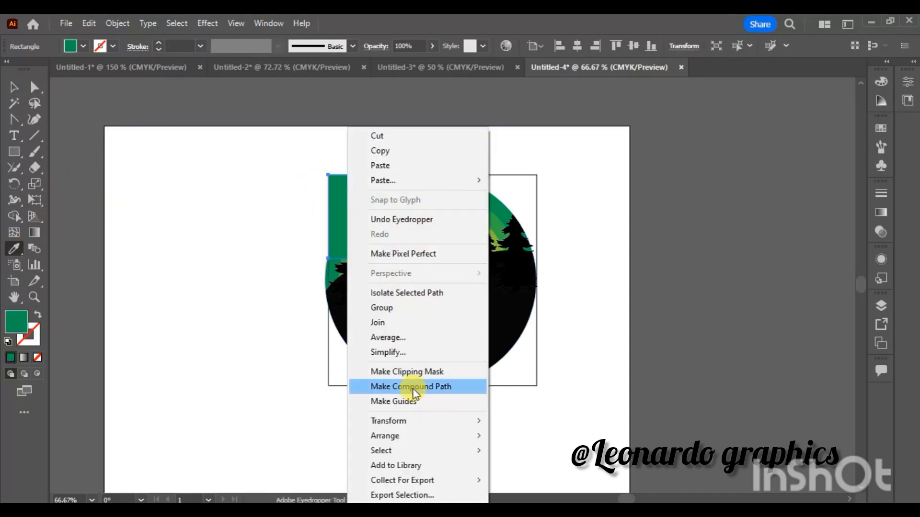
mouse_move(422, 434)
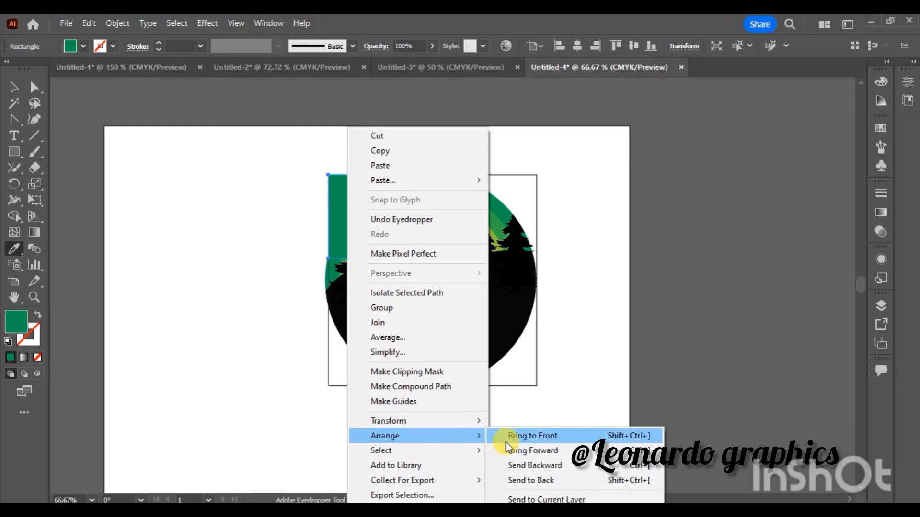
left_click(536, 465)
left_click(15, 87)
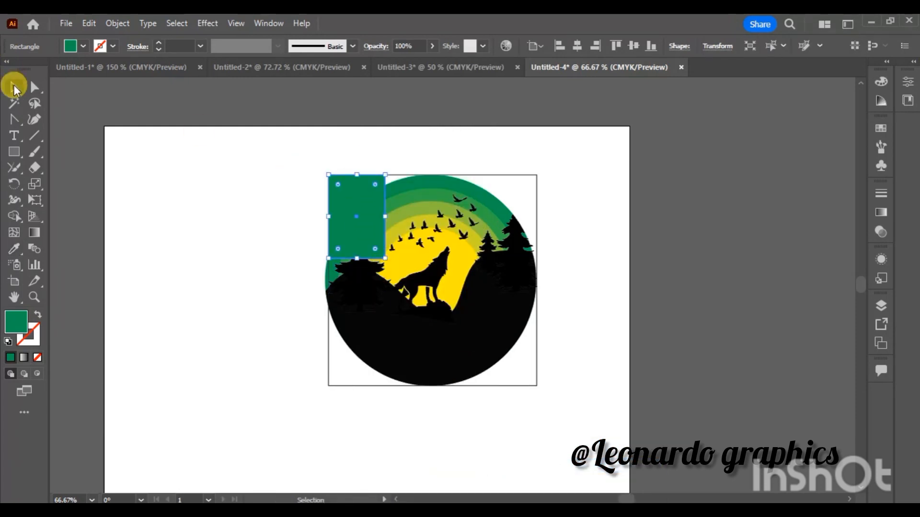
right_click(335, 209)
mouse_move(420, 435)
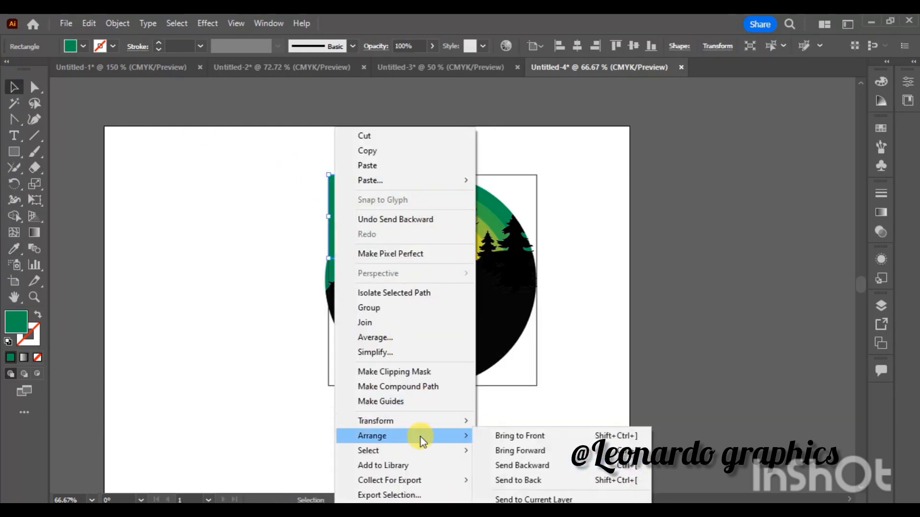
left_click(533, 481)
- Fill the frame's upper-right corner with a copy of the green rectangle and extend it down behind the right hump
left_click_drag(352, 191, 381, 217)
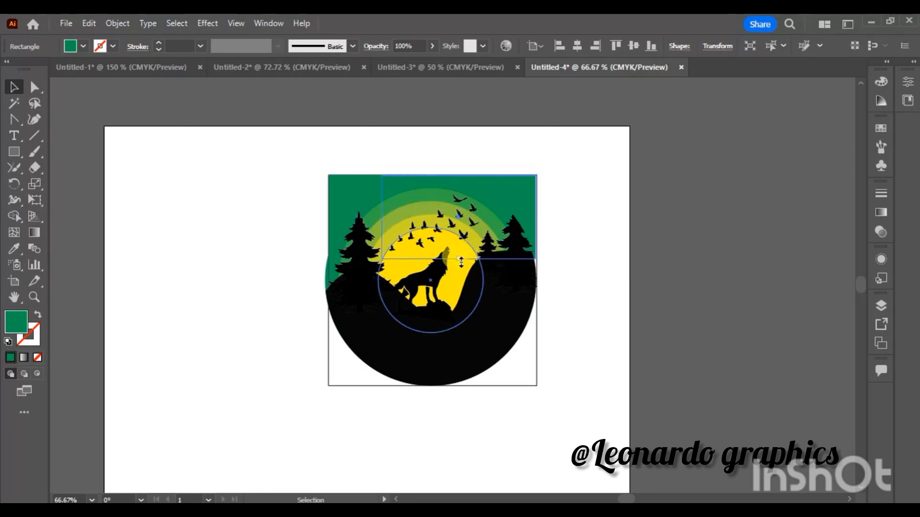
left_click_drag(461, 262, 461, 279)
- Extend the frame outline and the left green rectangle to the circle's left edge, with the green reaching down to the hill
left_click(329, 225)
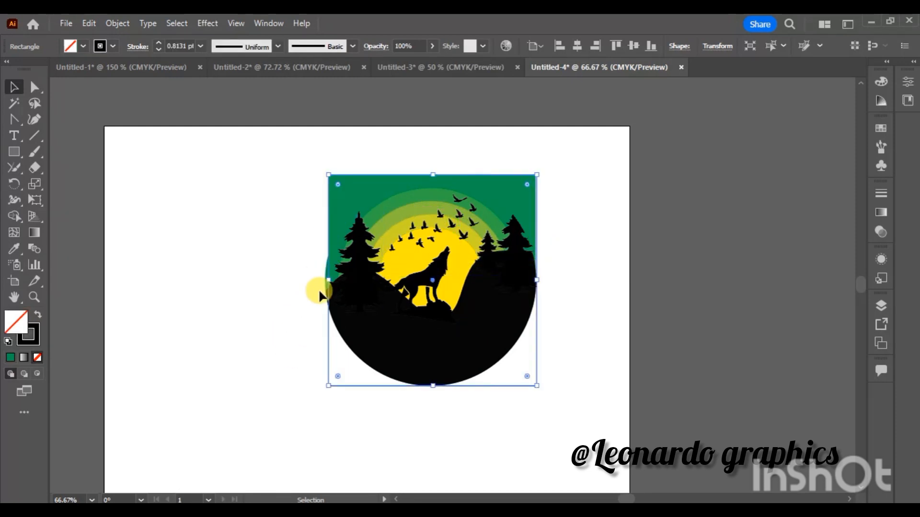
mouse_move(329, 279)
left_mouse_down()
mouse_move(318, 279)
mouse_move(335, 297)
mouse_move(331, 286)
left_mouse_up()
left_click(335, 209)
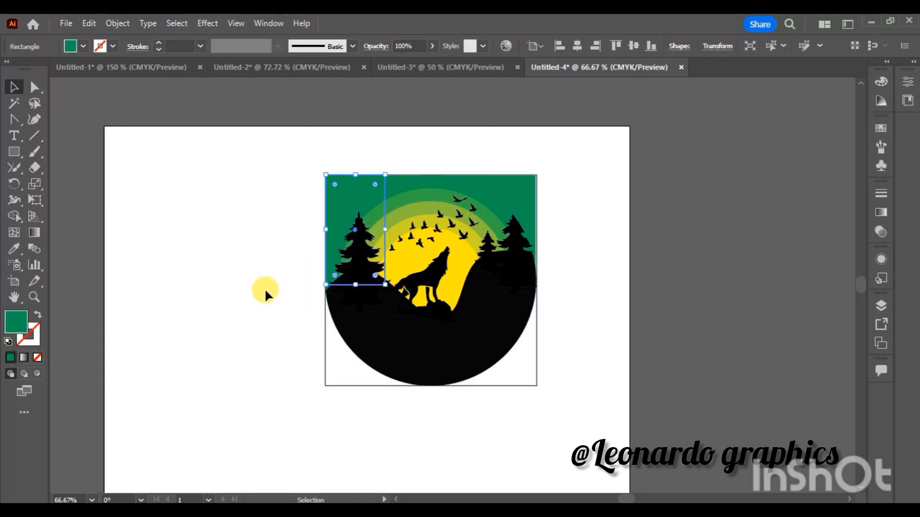
left_click(264, 288)
- Draw a rectangle over the lower part of the illustration and fit it to the frame's sides and bottom edge
mouse_move(277, 318)
left_mouse_down()
mouse_move(398, 394)
mouse_move(566, 422)
left_mouse_up()
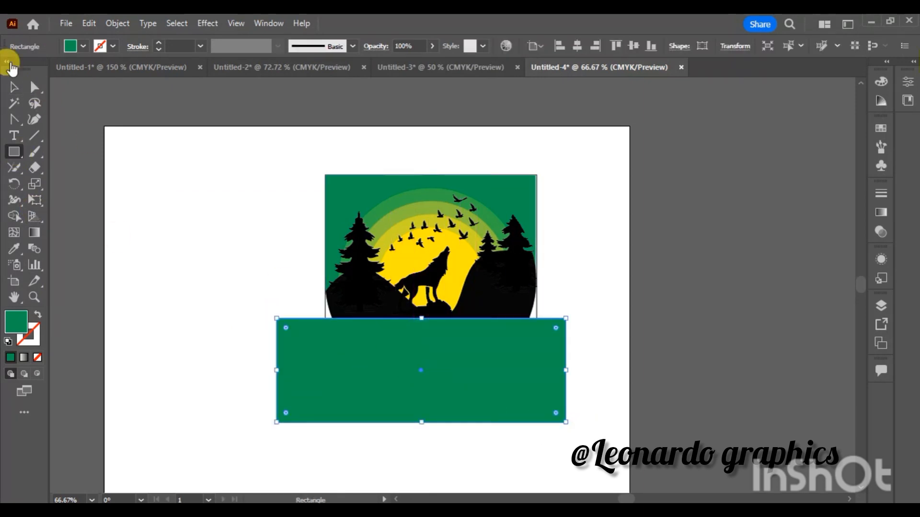
left_click_drag(420, 368, 425, 344)
left_click_drag(277, 348, 325, 347)
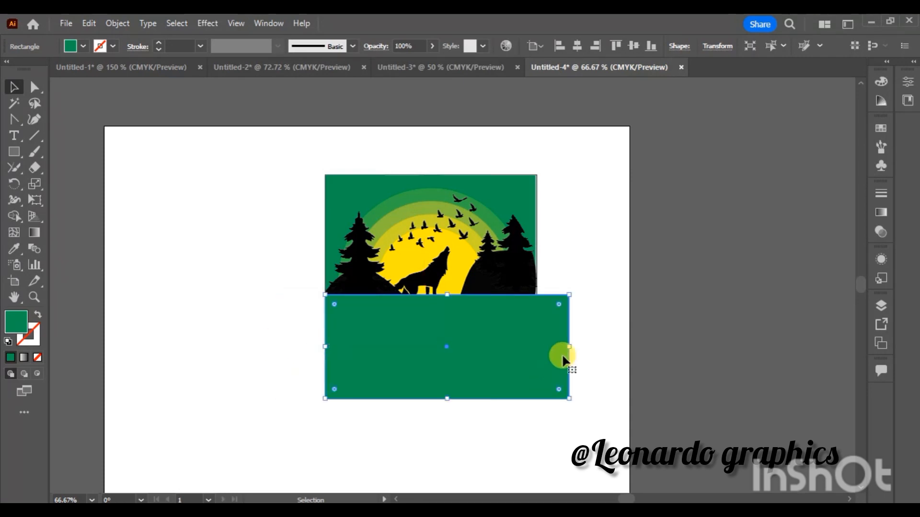
left_click_drag(573, 348, 537, 344)
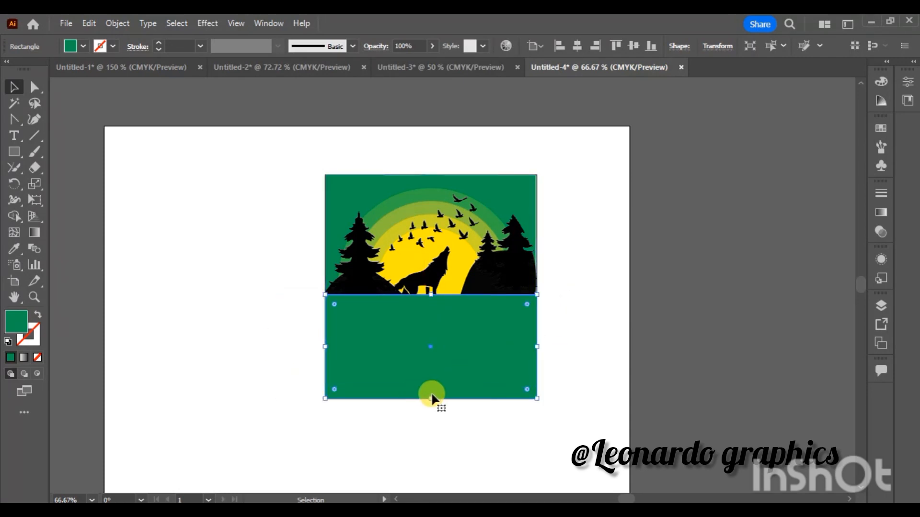
left_click_drag(430, 398, 429, 380)
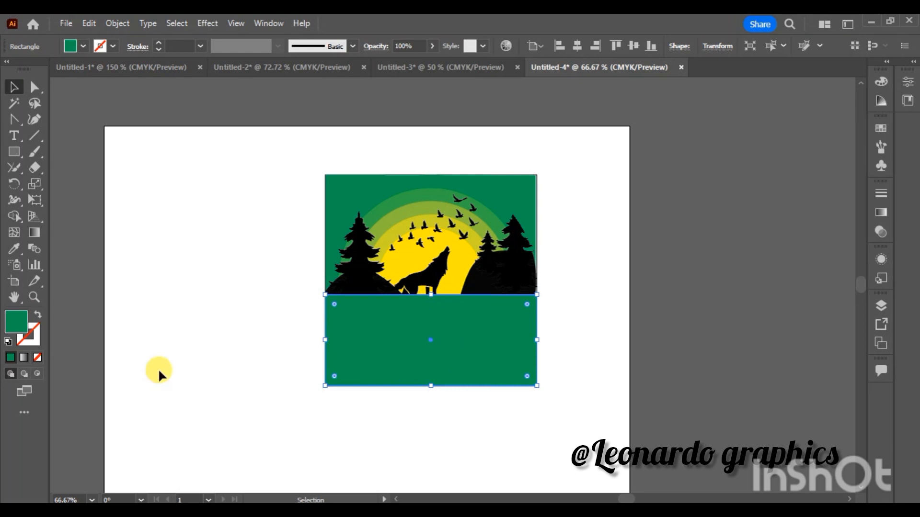
- Fill the lower rectangle with the black sampled from the silhouettes
left_click(15, 249)
left_click(341, 280)
left_click(511, 314)
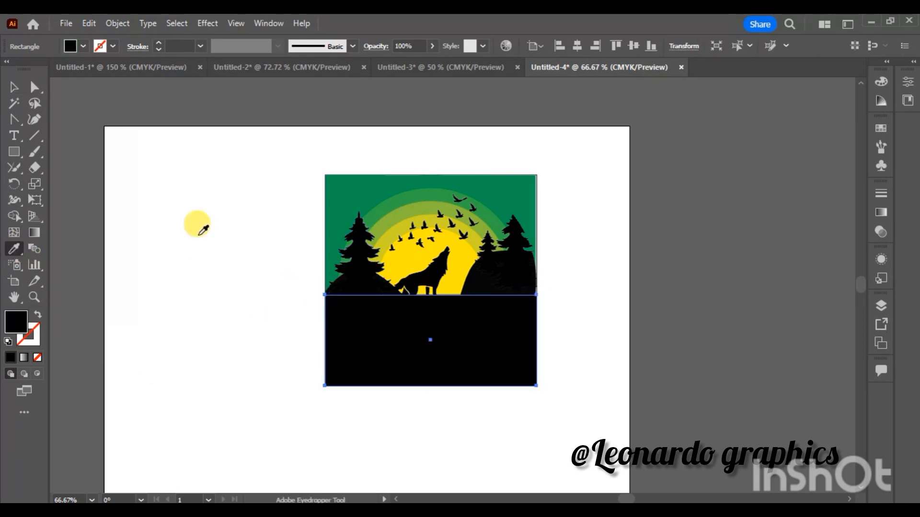
- Stretch the right green rectangle to the frame's right edge and down to the black rectangle
left_click(15, 88)
left_click(535, 225)
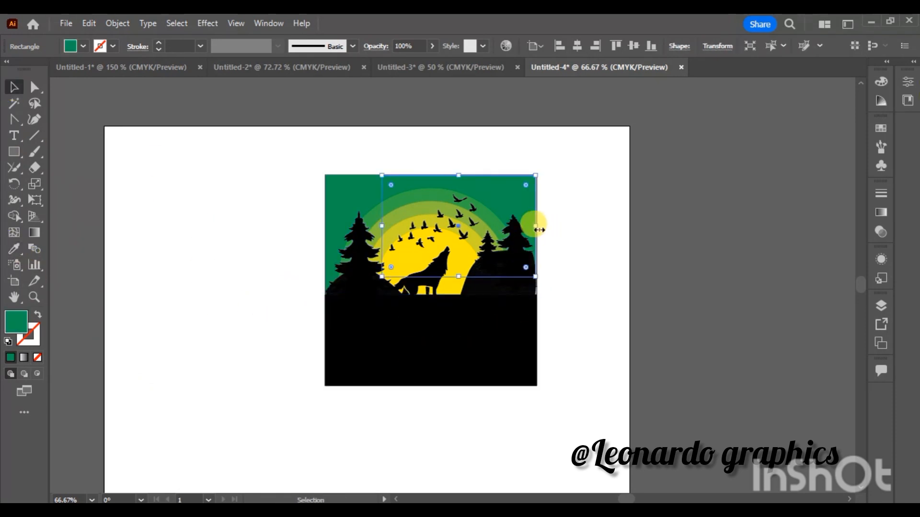
left_click_drag(459, 277, 457, 296)
left_click(600, 283)
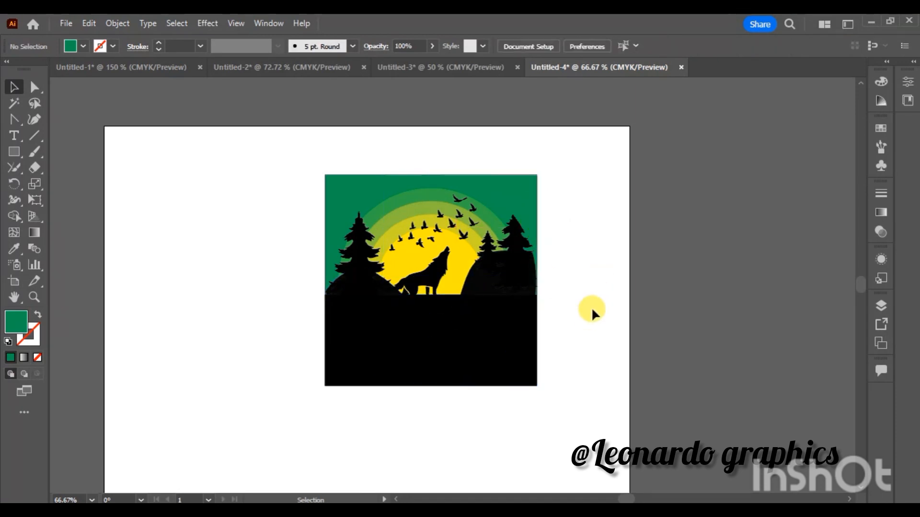
- Send the black lower rectangle behind all the artwork
right_click(455, 360)
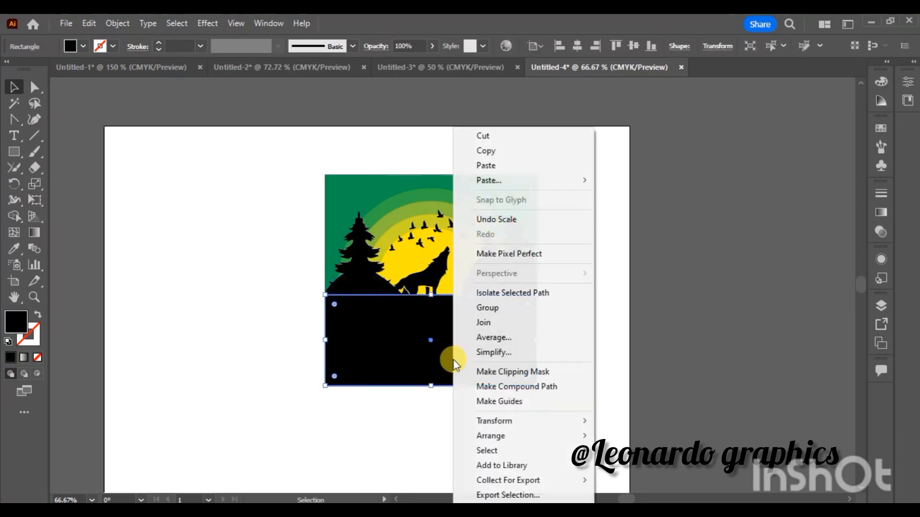
mouse_move(514, 436)
left_click(672, 480)
left_click(593, 431)
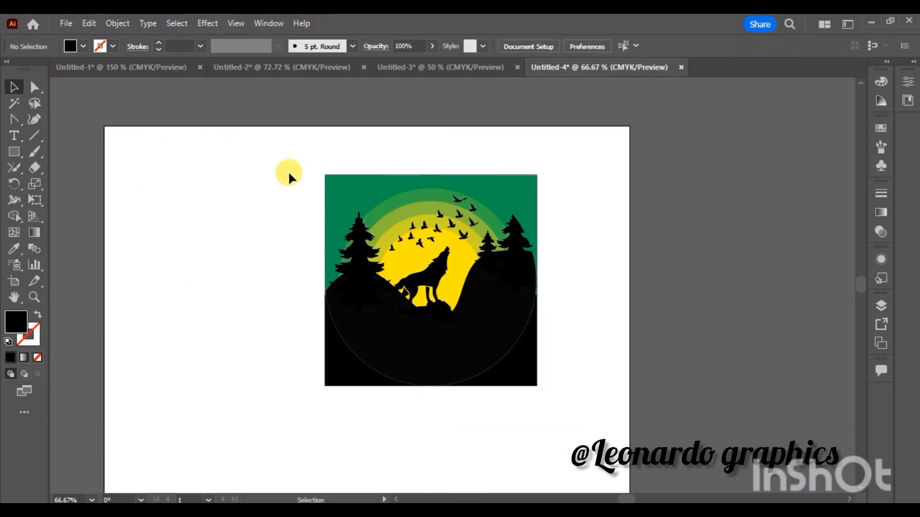
left_click_drag(547, 382, 561, 409)
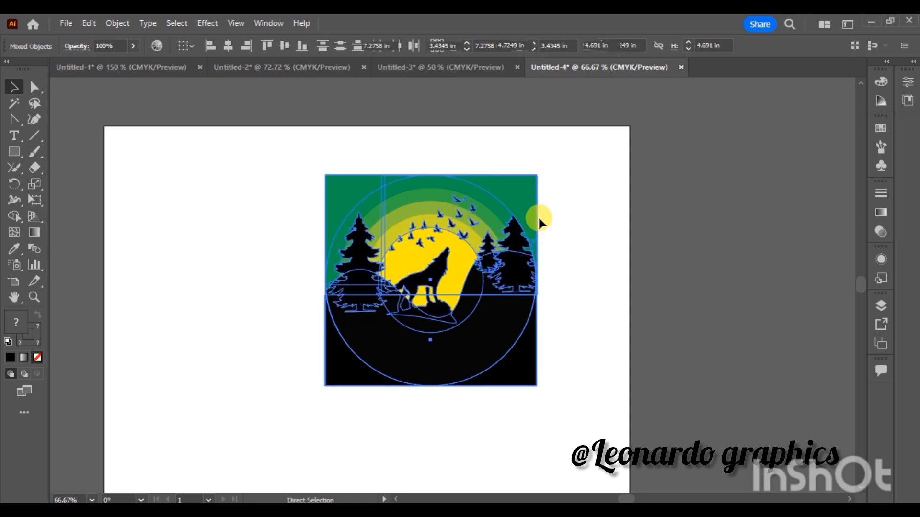
left_click(593, 255)
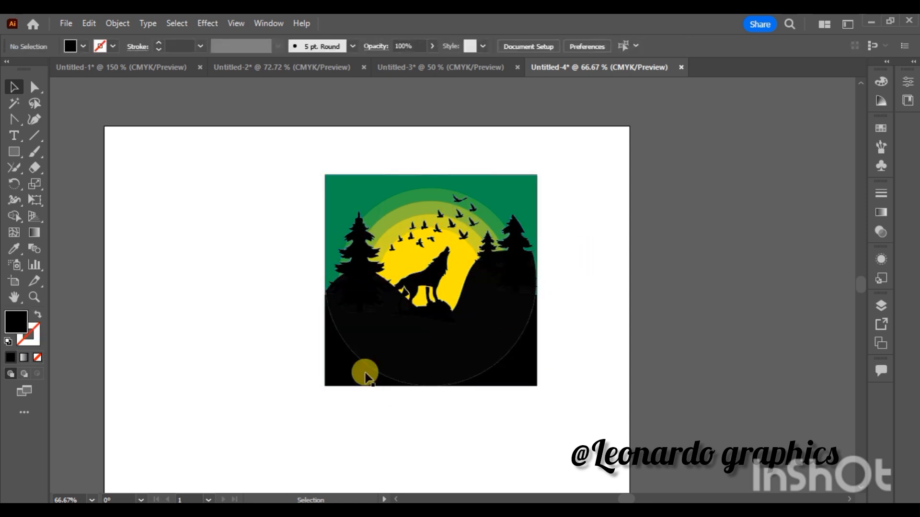
- Group all the artwork of the square illustration into one object
left_click(501, 360)
left_click(565, 500)
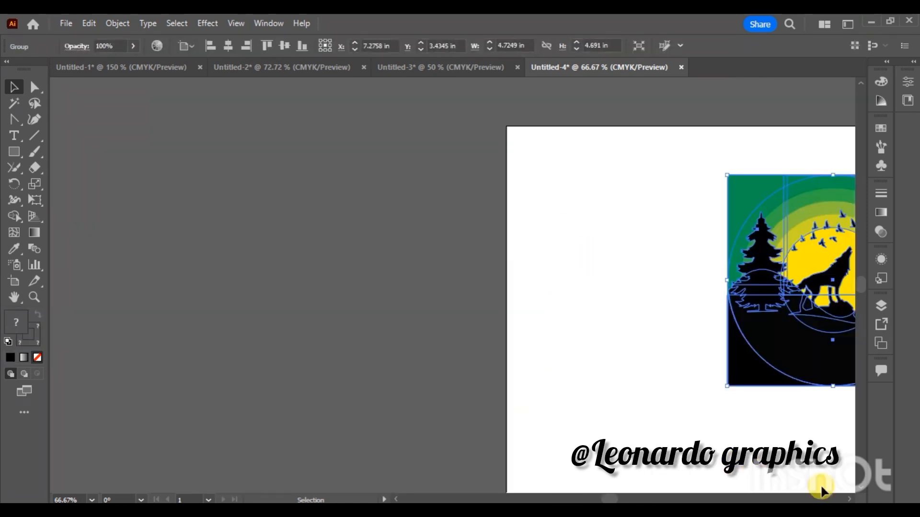
scroll(821, 491, "right", 8)
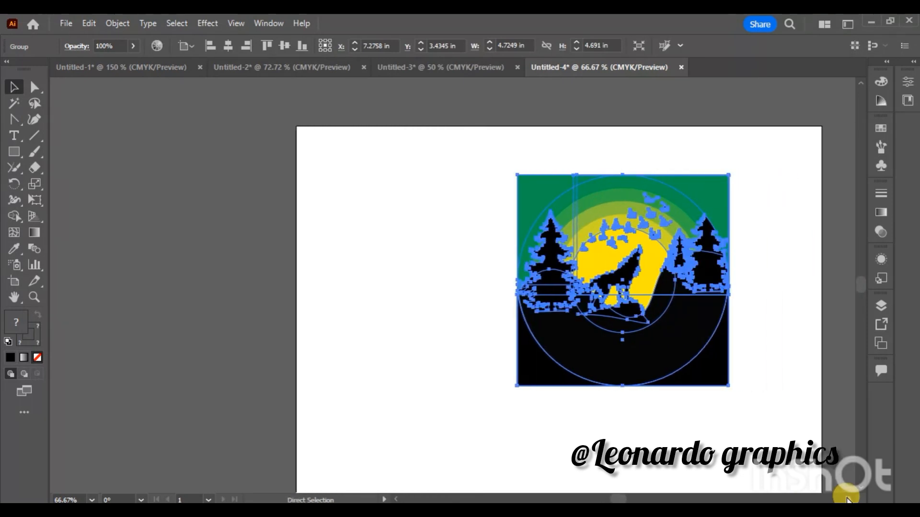
left_click(764, 466)
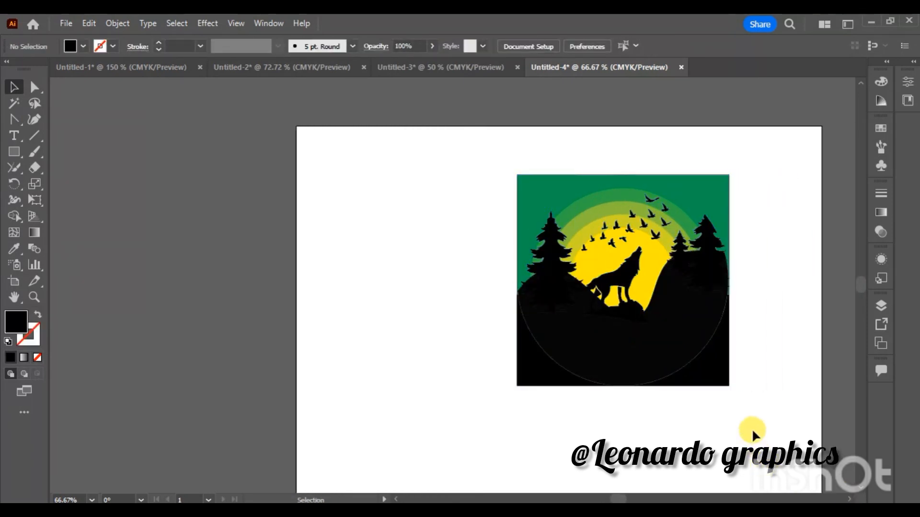
- Ungroup the whole illustration into its separate parts
left_click(704, 355)
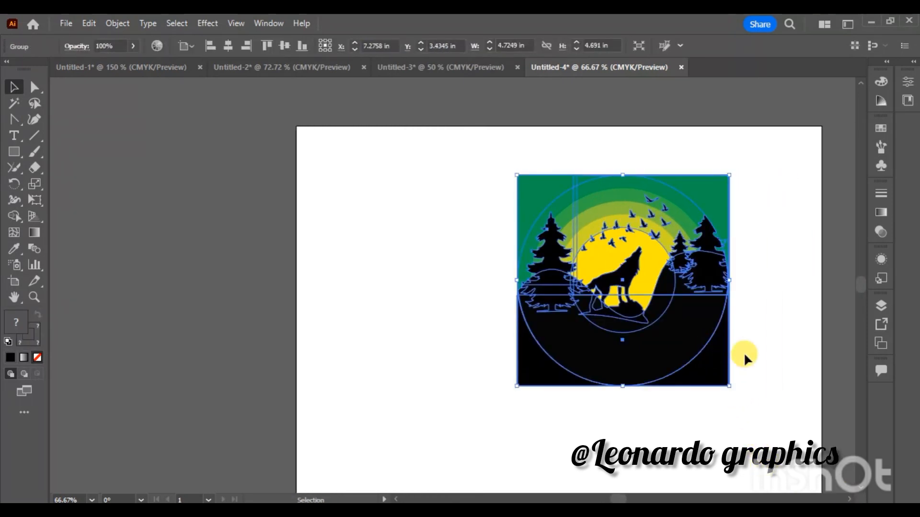
right_click(690, 344)
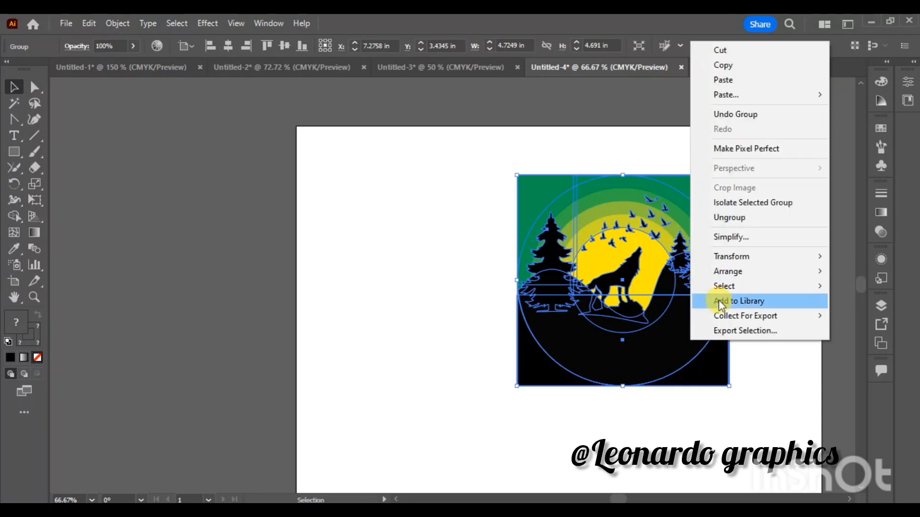
left_click(743, 221)
left_click(764, 338)
- Select the whole illustration and merge the black regions of its lower part into one shape with the Shape Builder
left_click_drag(699, 406, 477, 157)
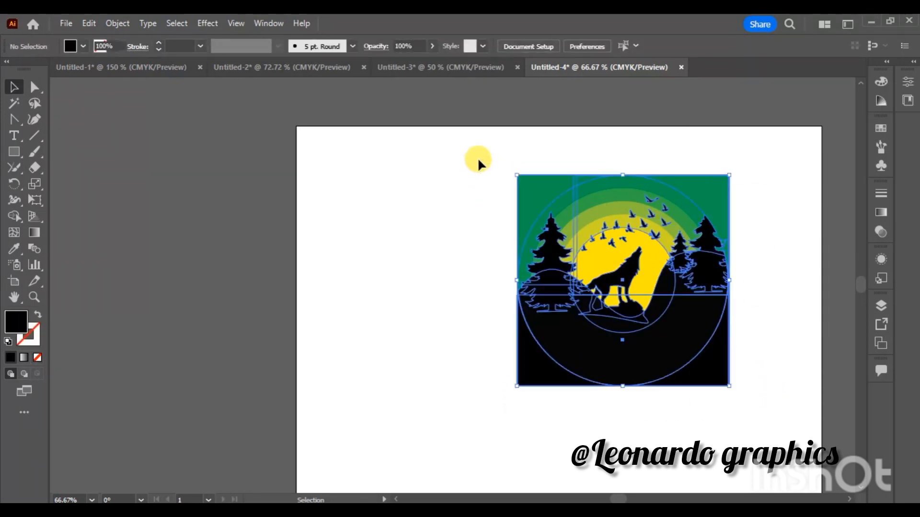
left_click(14, 217)
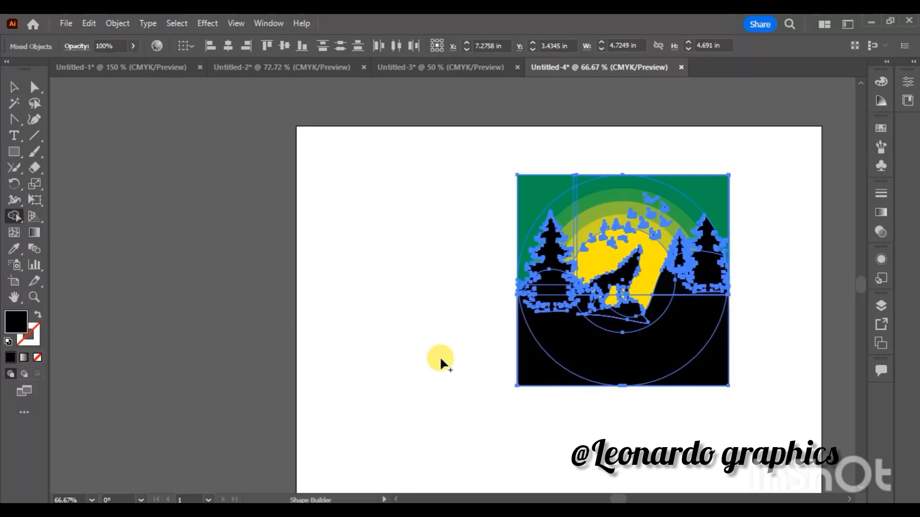
left_click(13, 86)
left_click(378, 298)
- Widen the black hill shape beneath the right pines so that it reaches the frame's right edge
left_click(847, 498)
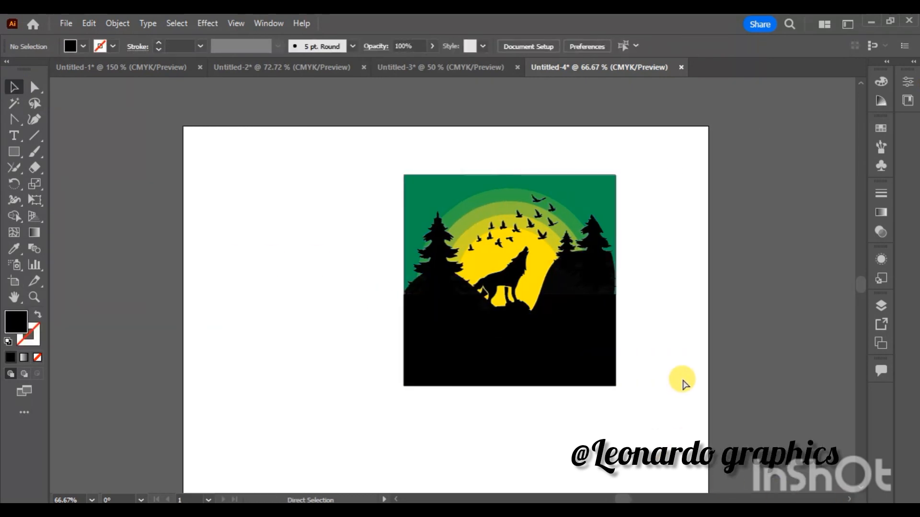
key("ctrl+plus")
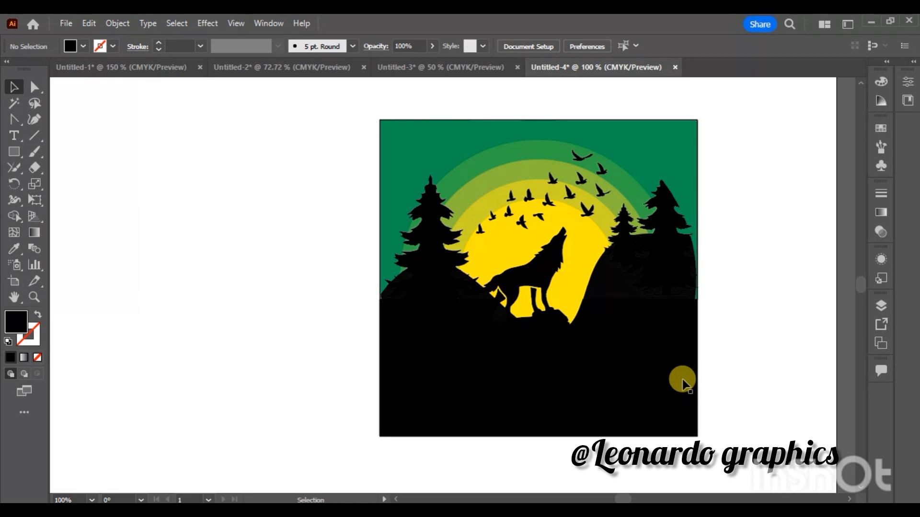
key("ctrl+minus")
left_click(595, 273)
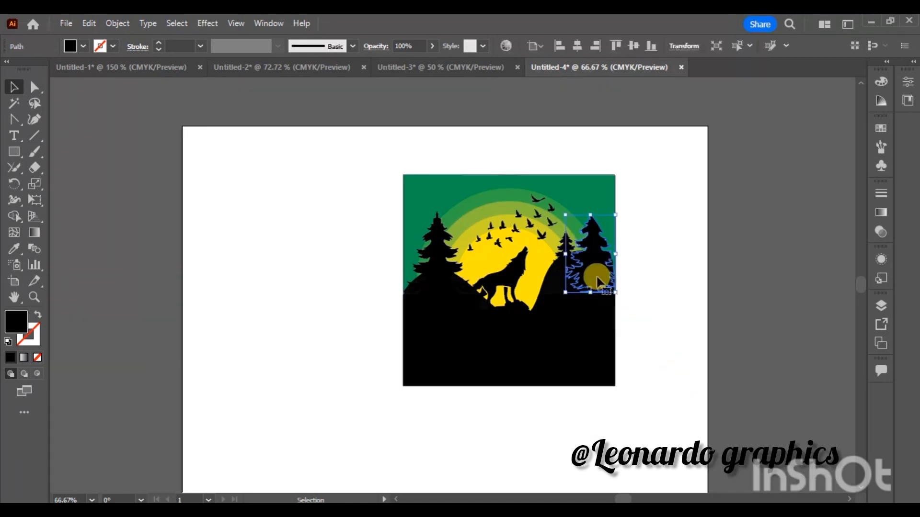
left_click(592, 286)
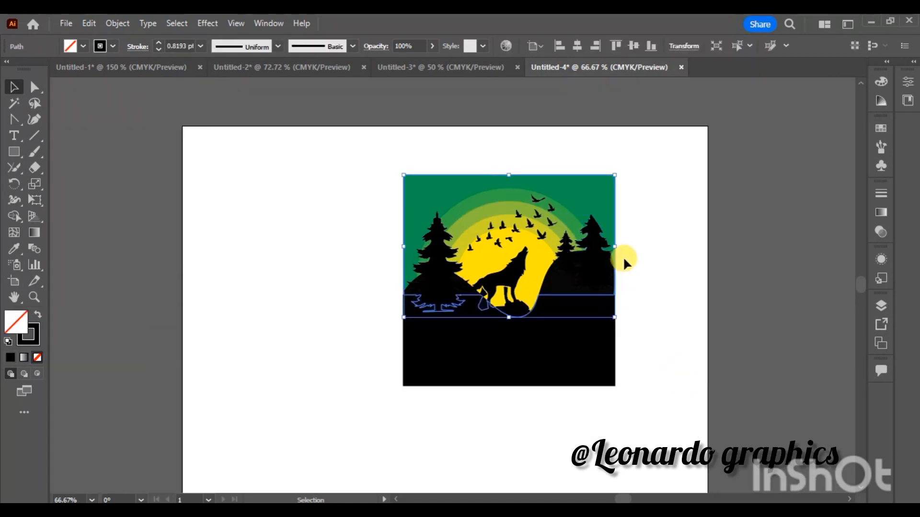
left_click(599, 272)
left_click(548, 292)
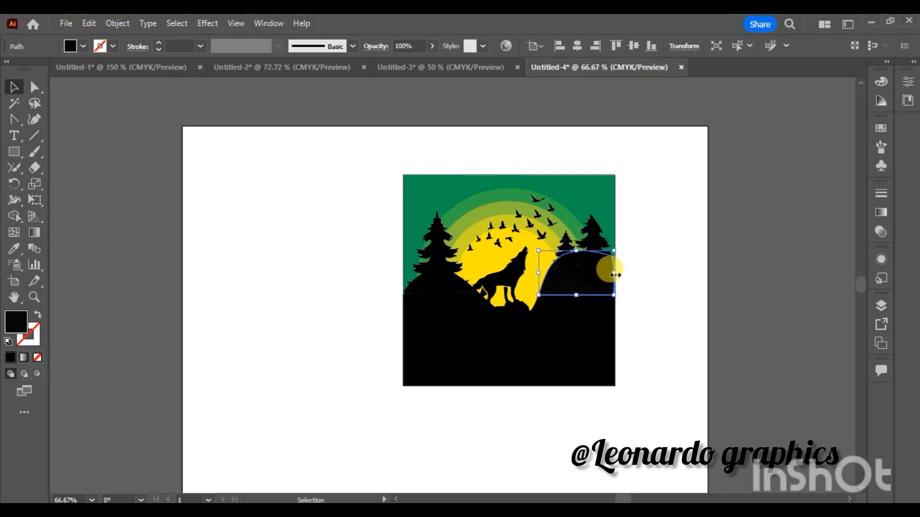
left_click(643, 315)
- Group all the artwork and enlarge it toward the artboard's lower-left corner
key("ctrl+minus")
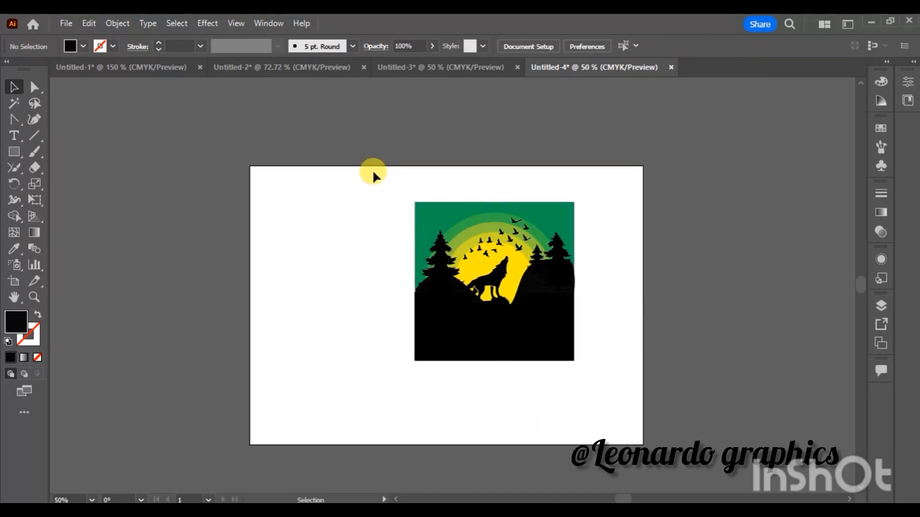
left_click_drag(614, 385, 628, 395)
key("ctrl+g")
left_click(614, 401)
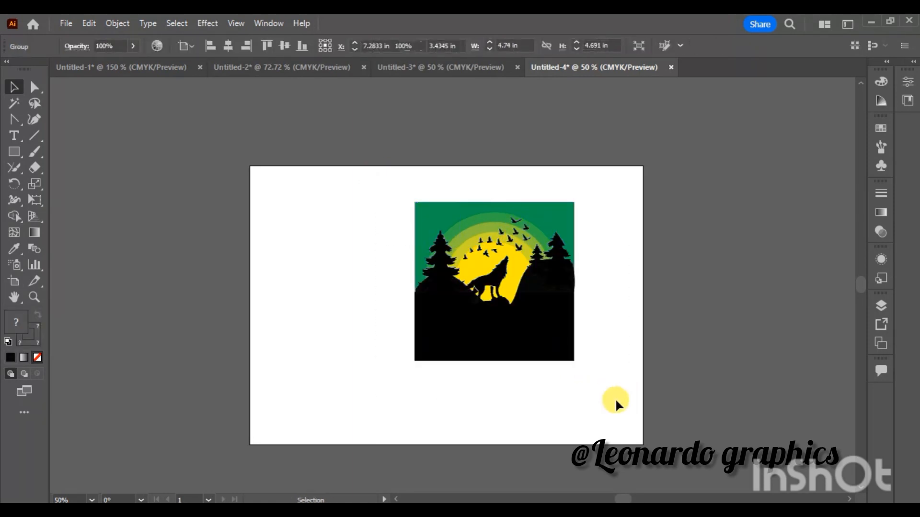
left_click(450, 359)
left_click_drag(417, 358, 353, 402)
left_click(612, 350)
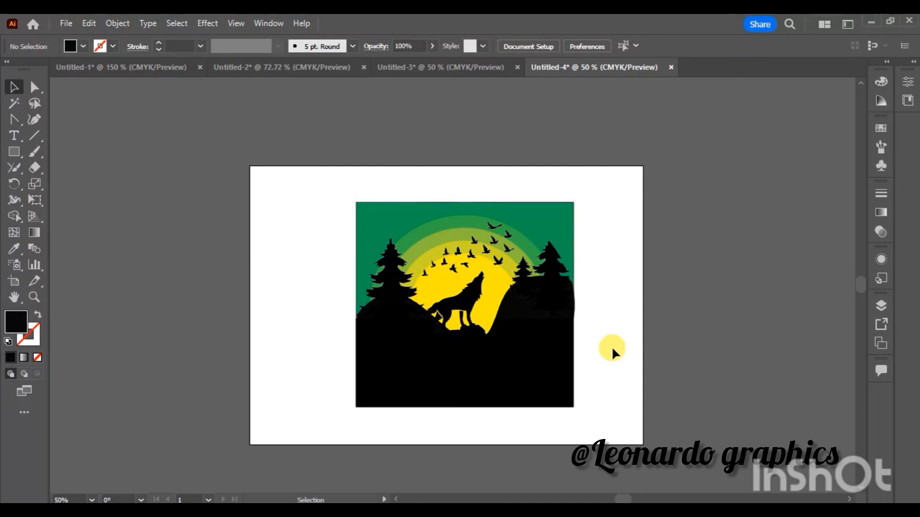